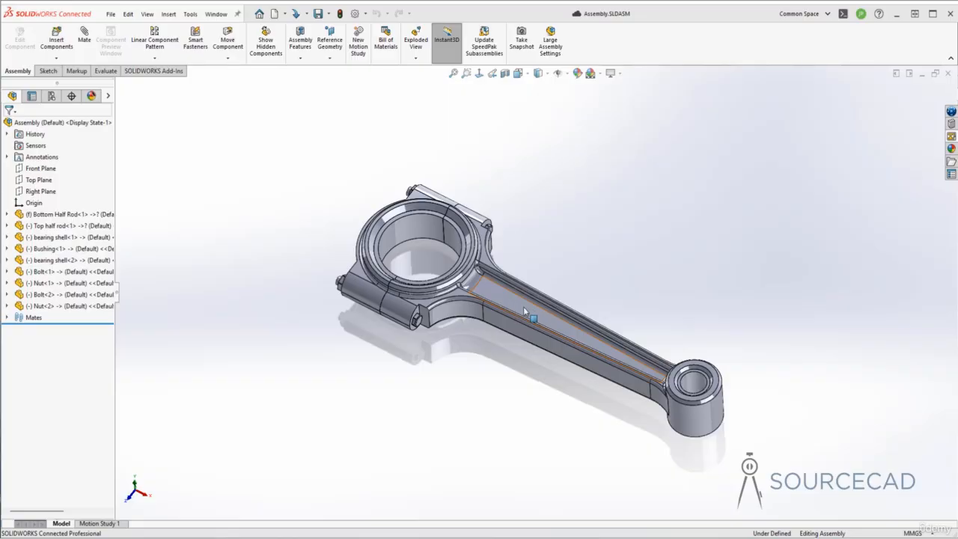
Open the Bottom Half Rod for editing within the assembly.
click(522, 308)
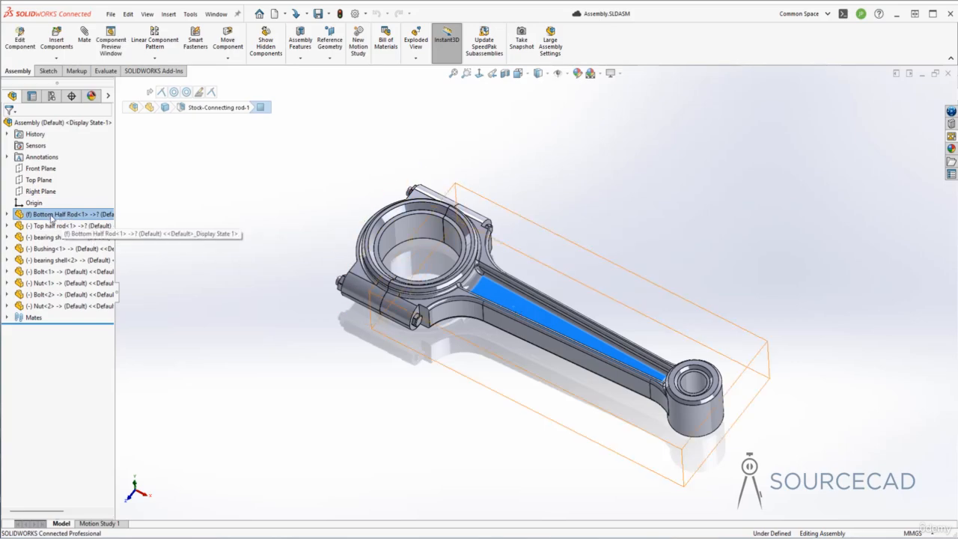
right_click(54, 219)
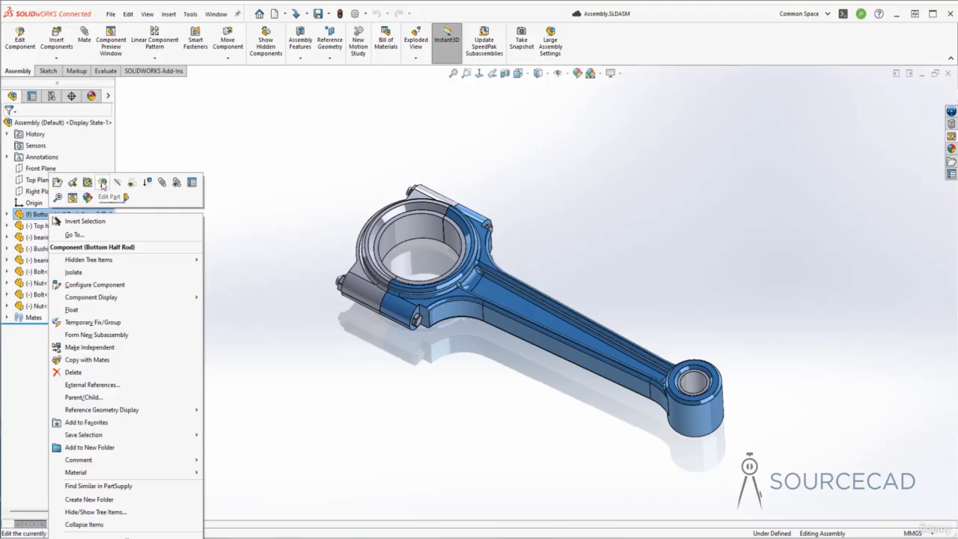
click(102, 183)
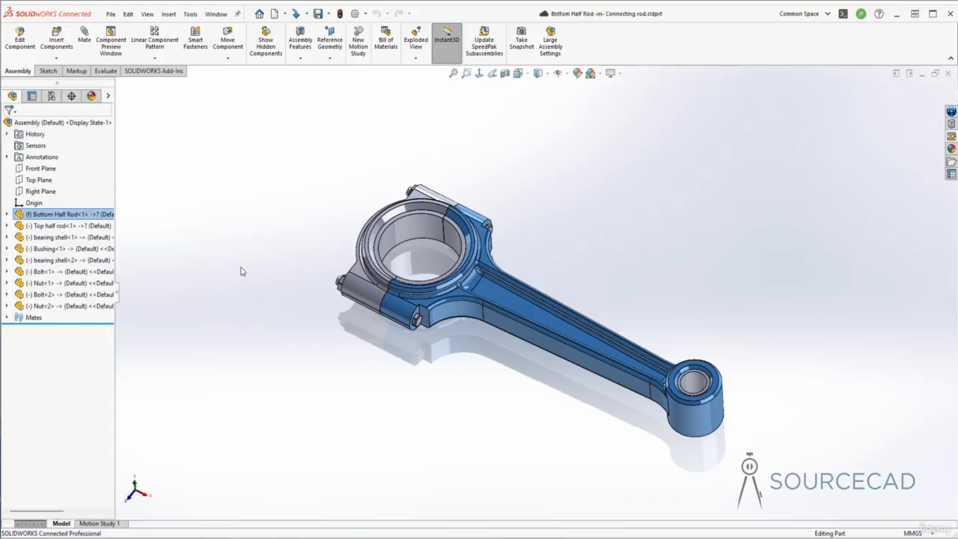
Sketch on the recessed flat face of the rod's shank and place the sketch text "SourceCAD" on it.
click(480, 73)
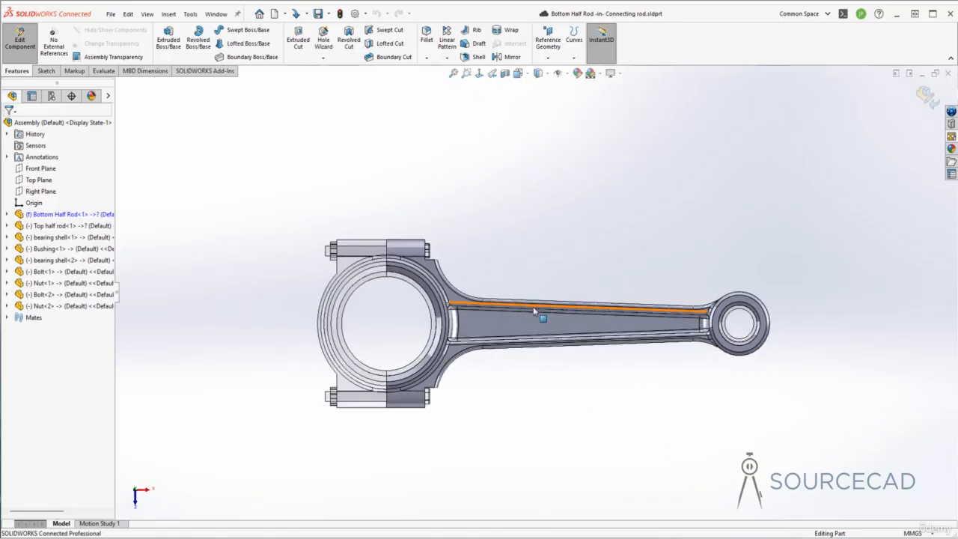
scroll(536, 314, down, 5)
scroll(536, 315, up, 3)
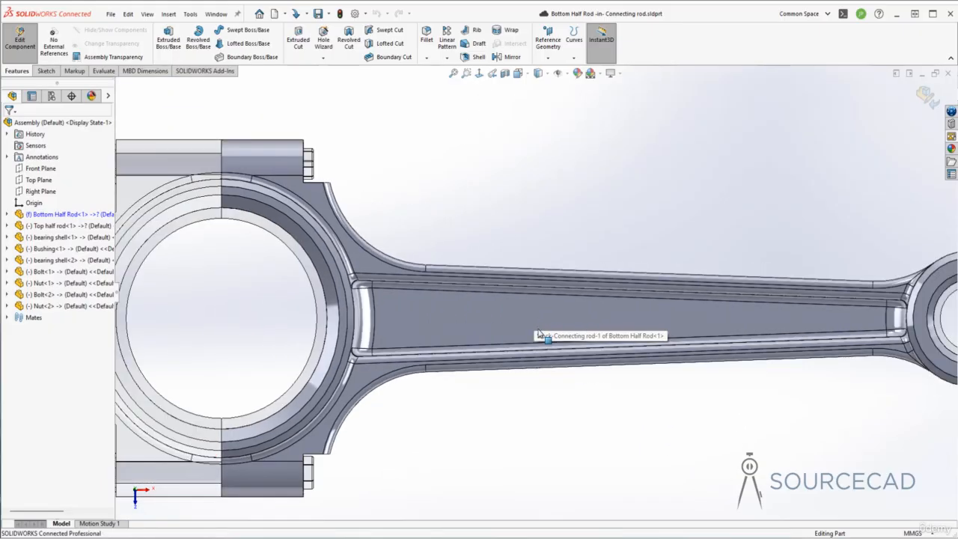
click(46, 70)
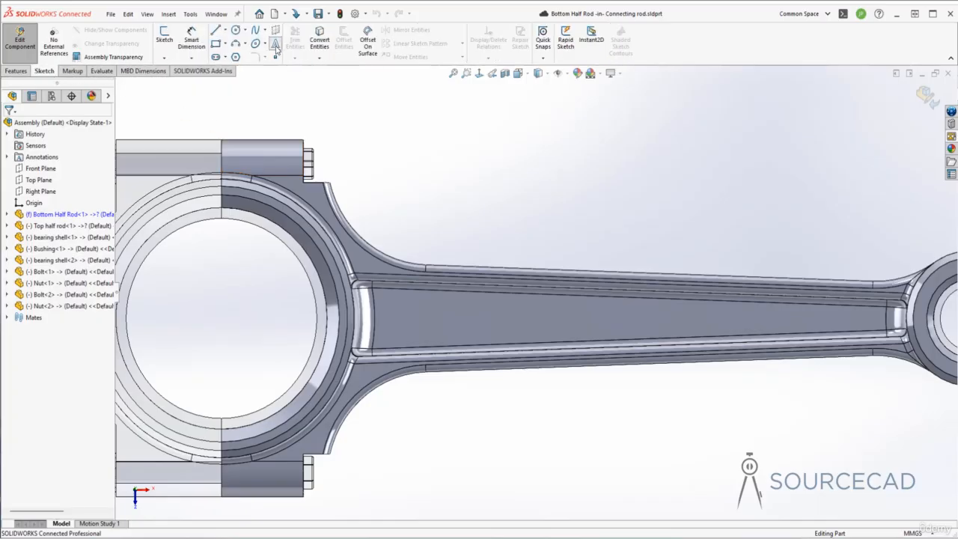
click(164, 37)
click(493, 314)
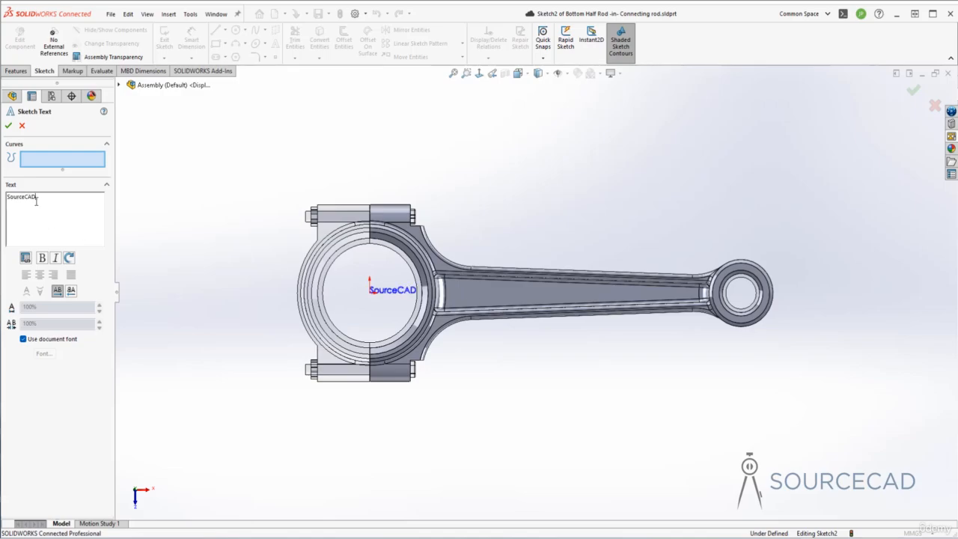
click(494, 294)
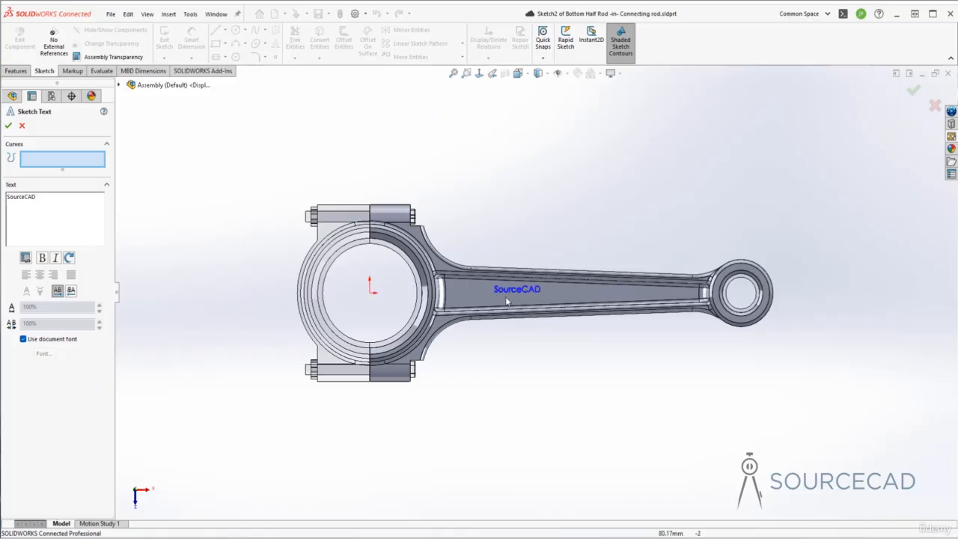
Override the document font for the SourceCAD text and set its height to 6 mm.
click(23, 340)
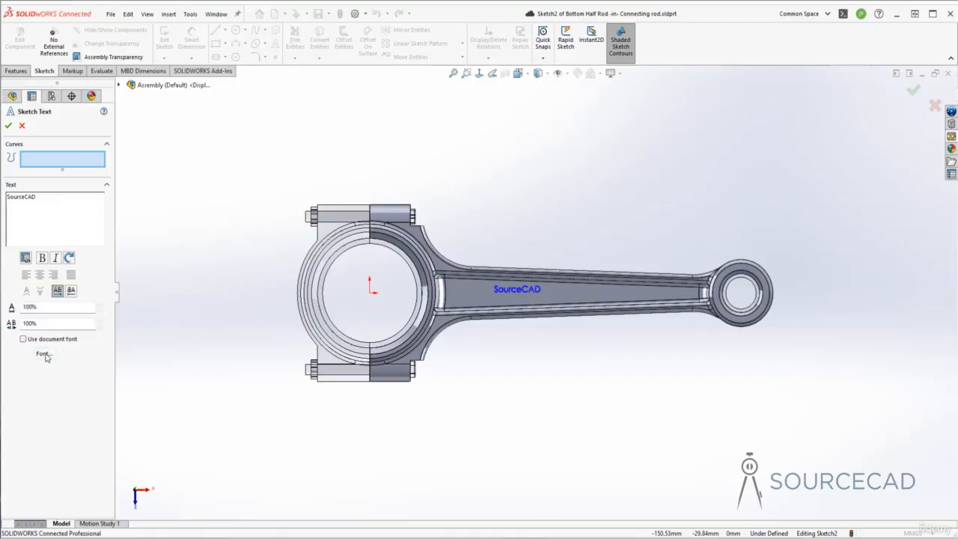
click(43, 354)
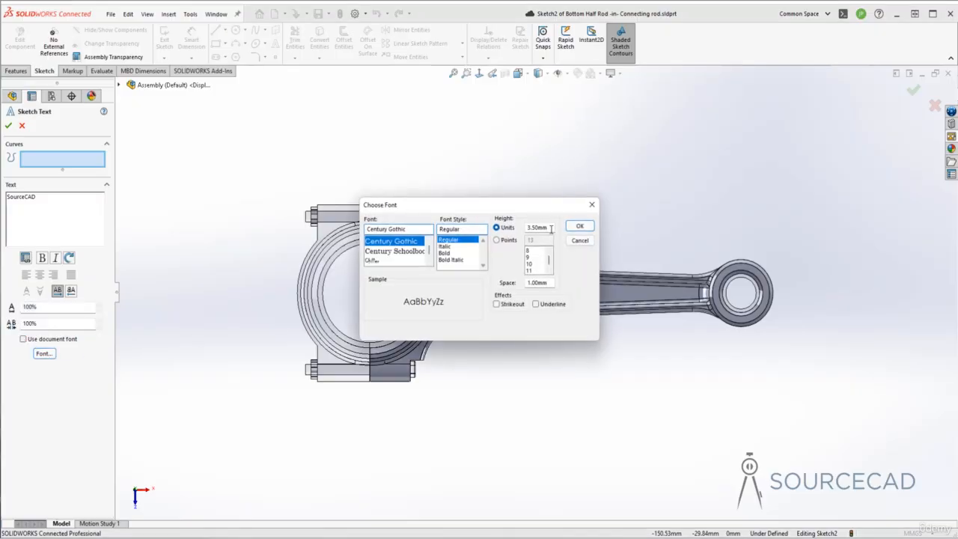
drag(553, 229, 502, 234)
text(6)
key(Tab)
click(581, 227)
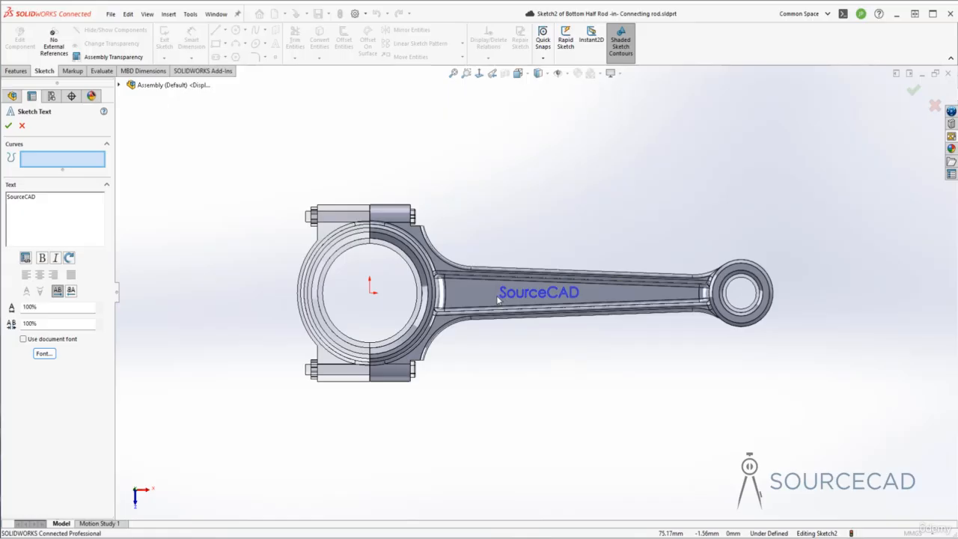
Reposition the SourceCAD text so it sits vertically centred in the shank recess nearer the big end, and accept the text.
click(497, 295)
click(496, 296)
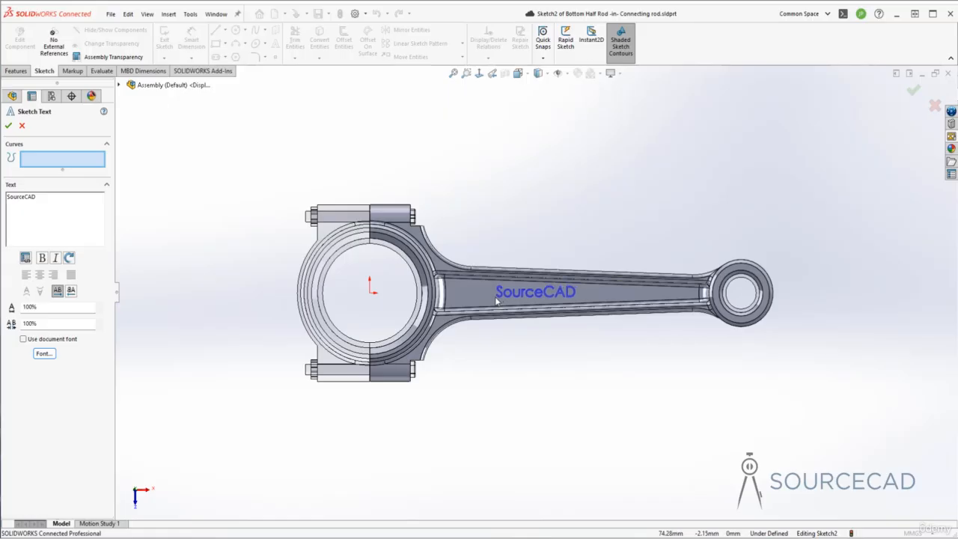
click(487, 299)
click(487, 300)
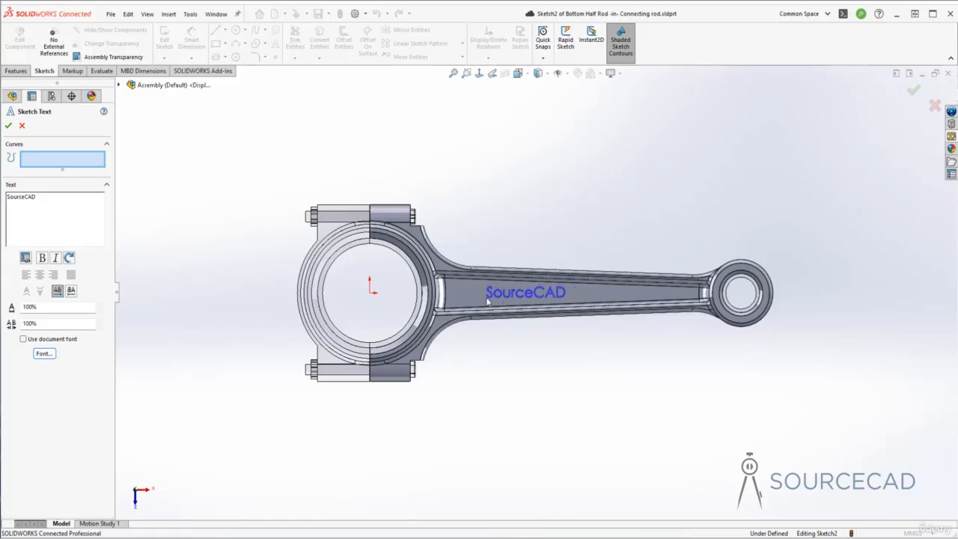
click(487, 299)
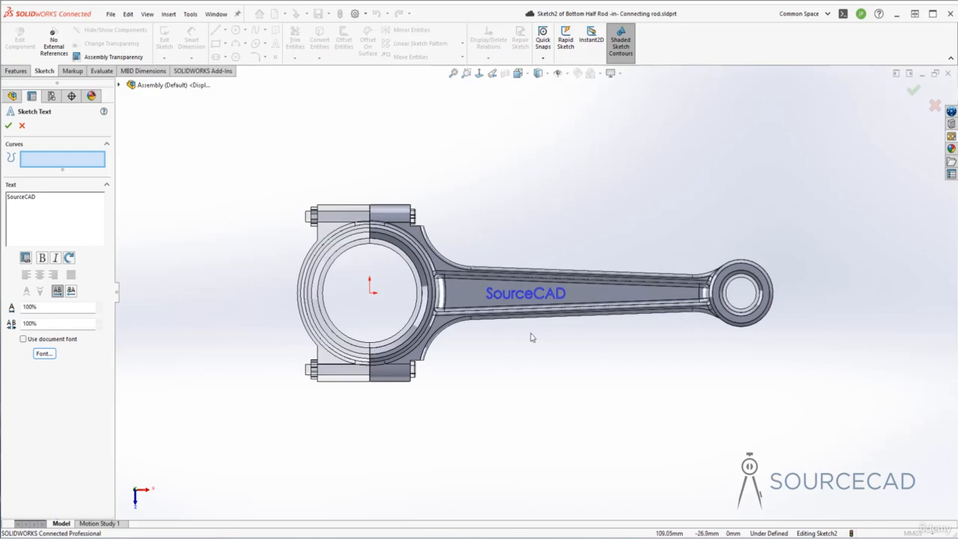
click(9, 126)
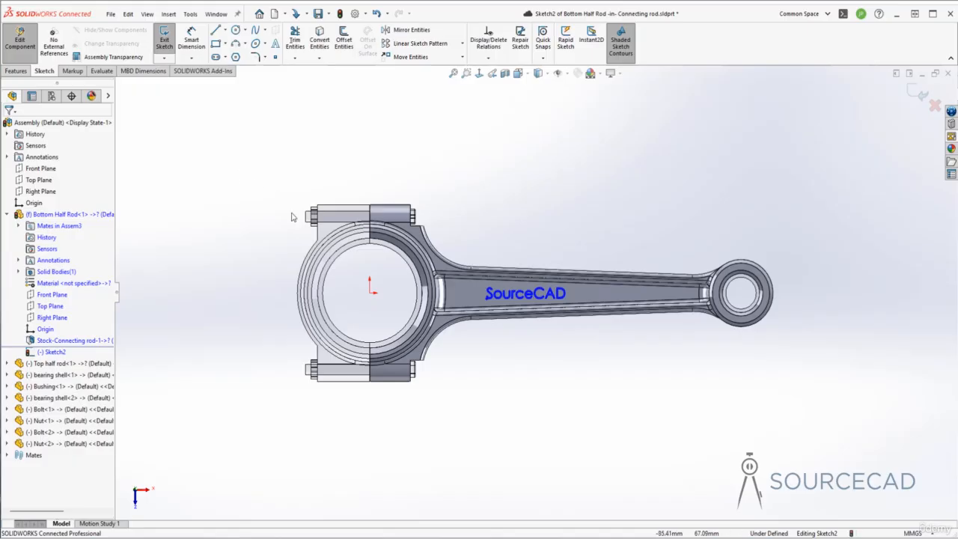
Extrude the SourceCAD text 1 mm outward from the shank face, merged with the rod.
drag(480, 251, 577, 330)
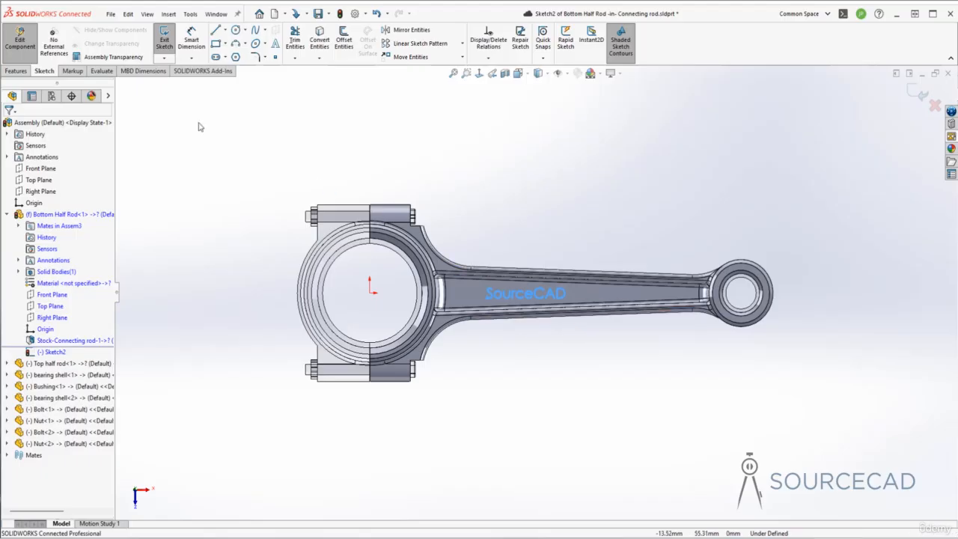
click(17, 71)
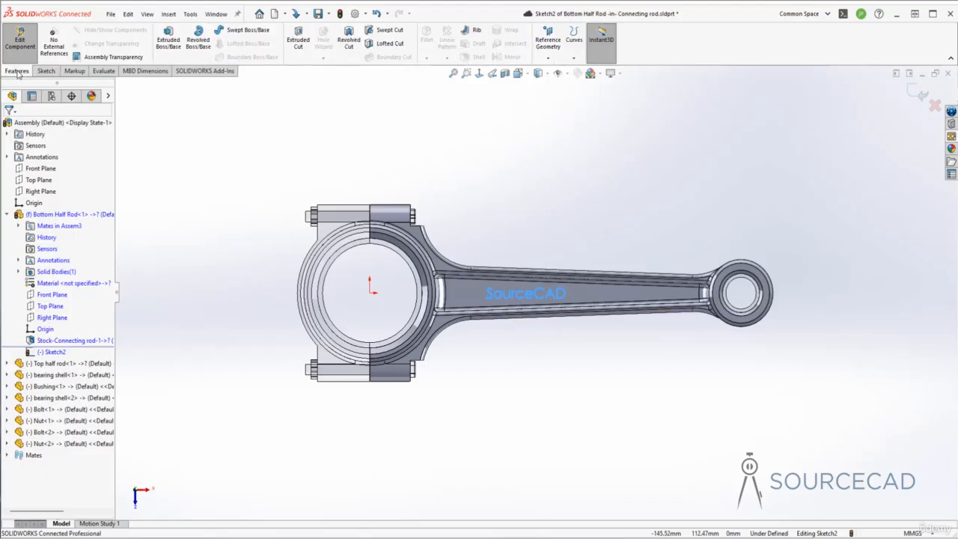
click(169, 39)
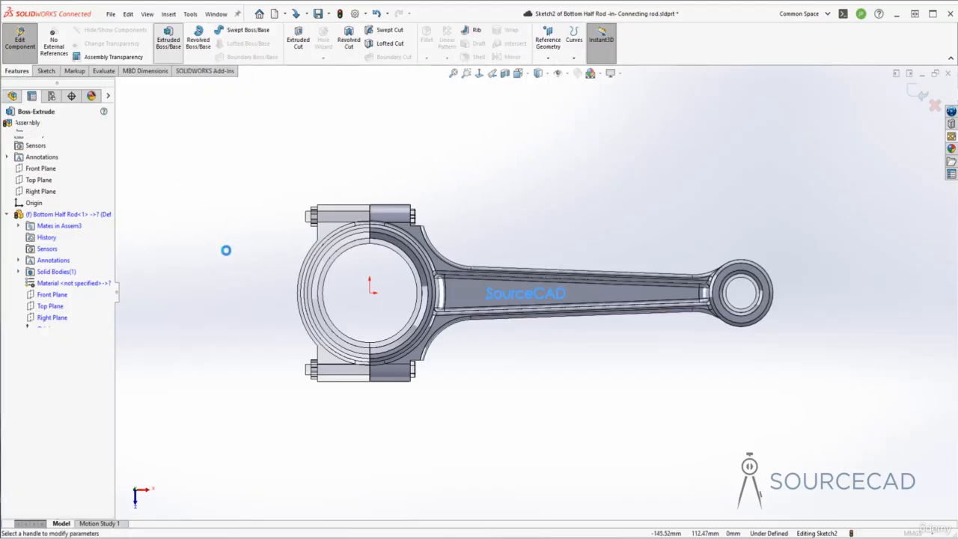
scroll(543, 295, down, 4)
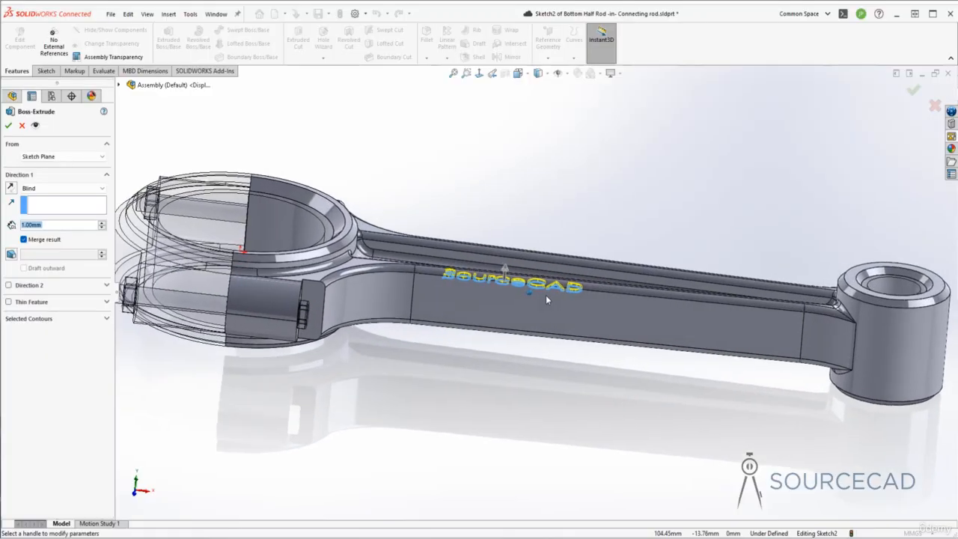
middle_drag(427, 236, 552, 215)
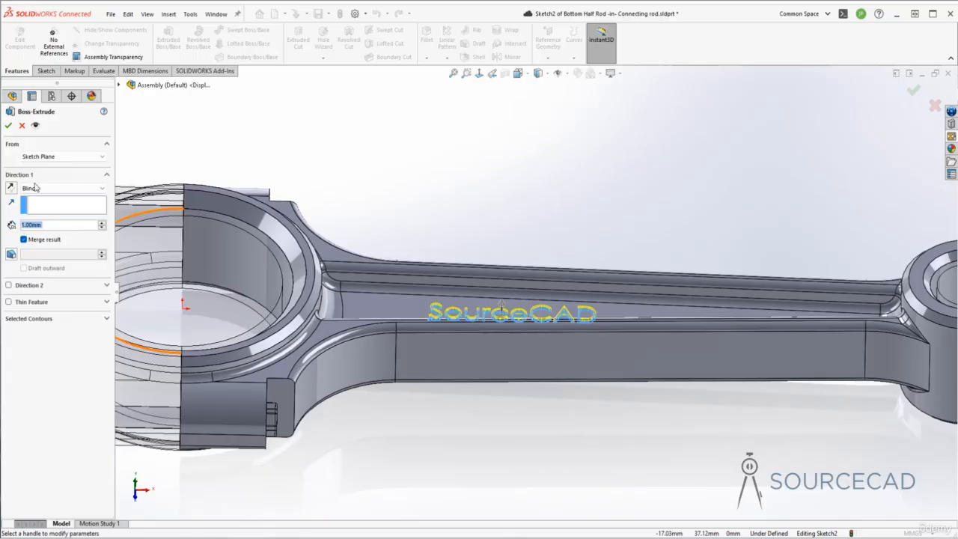
click(9, 125)
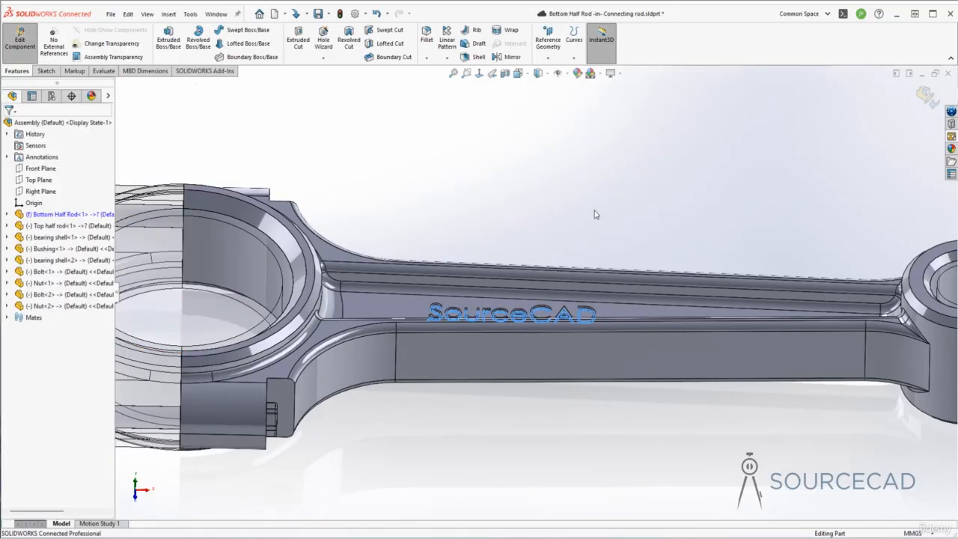
Start a symmetric constant-radius fillet for the raised lettering and set its radius to 0.2 mm.
scroll(550, 310, down, 5)
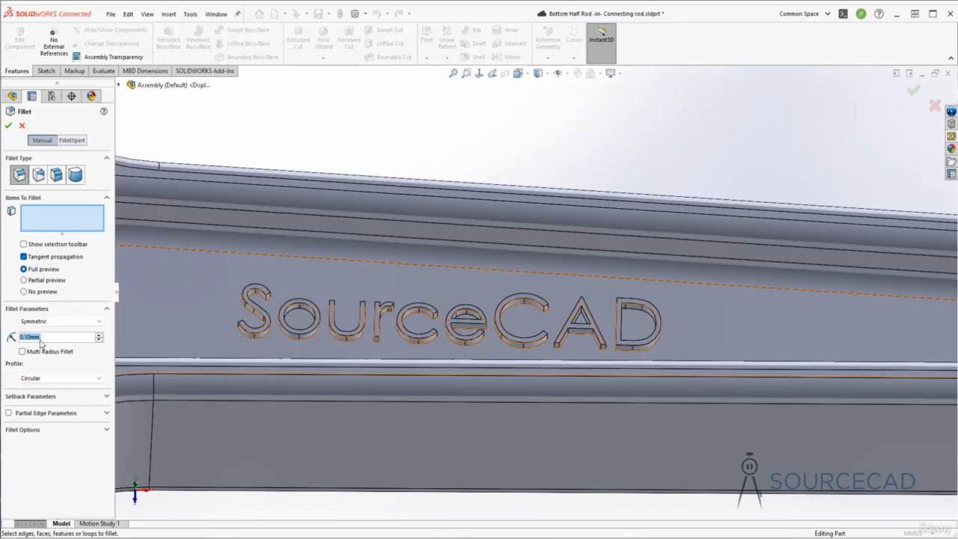
click(47, 338)
double_click(47, 338)
text(0.2)
key(Return)
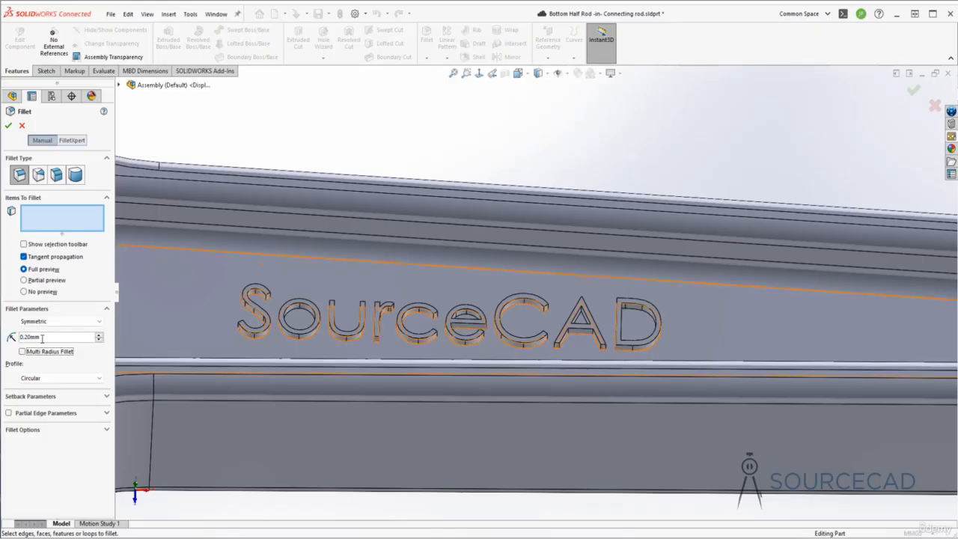
Add the top faces of the raised letters S, o, u, r and c to the fillet.
scroll(253, 317, down, 5)
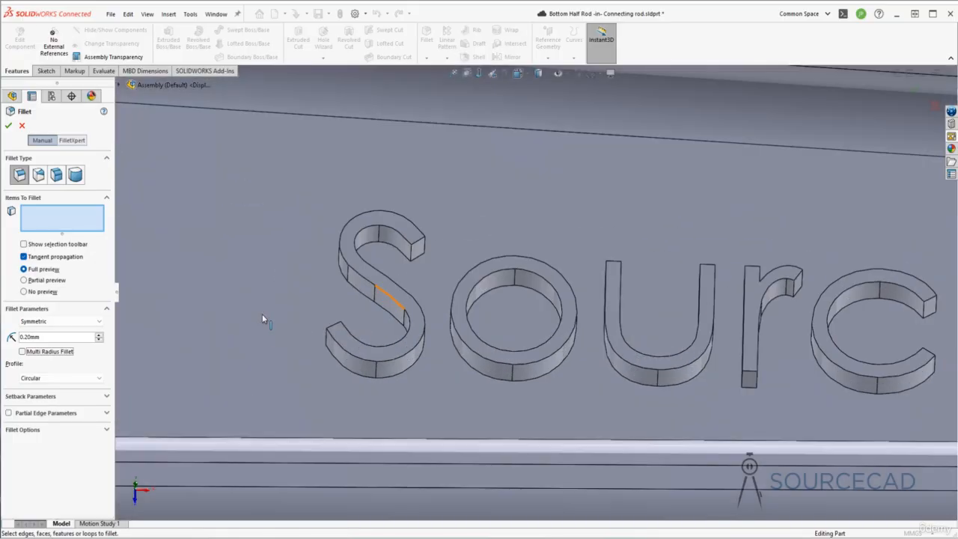
middle_drag(262, 314, 291, 315)
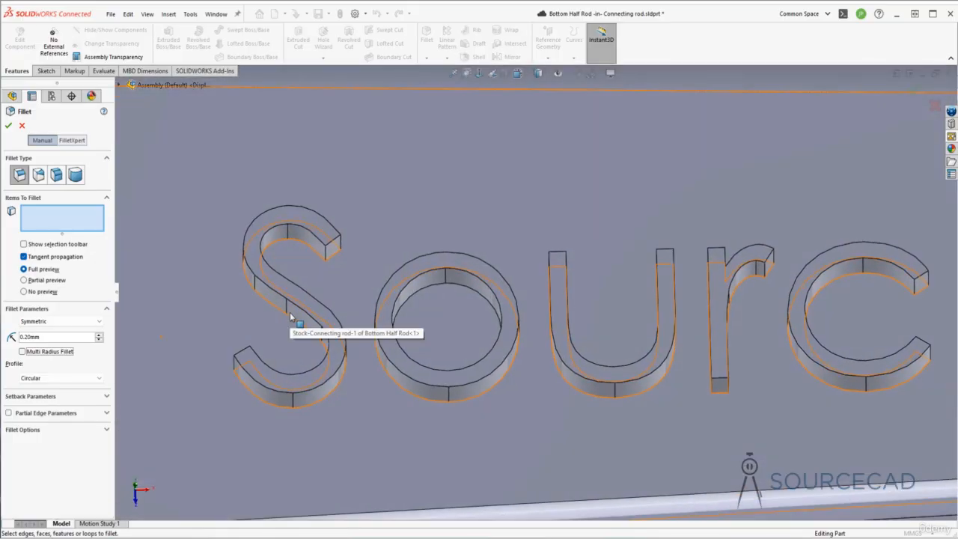
click(320, 223)
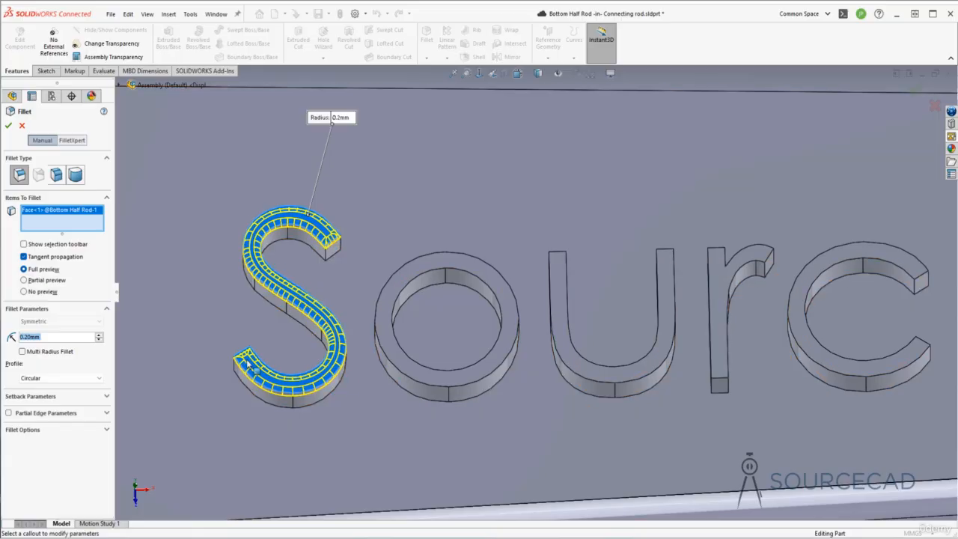
click(401, 282)
click(561, 261)
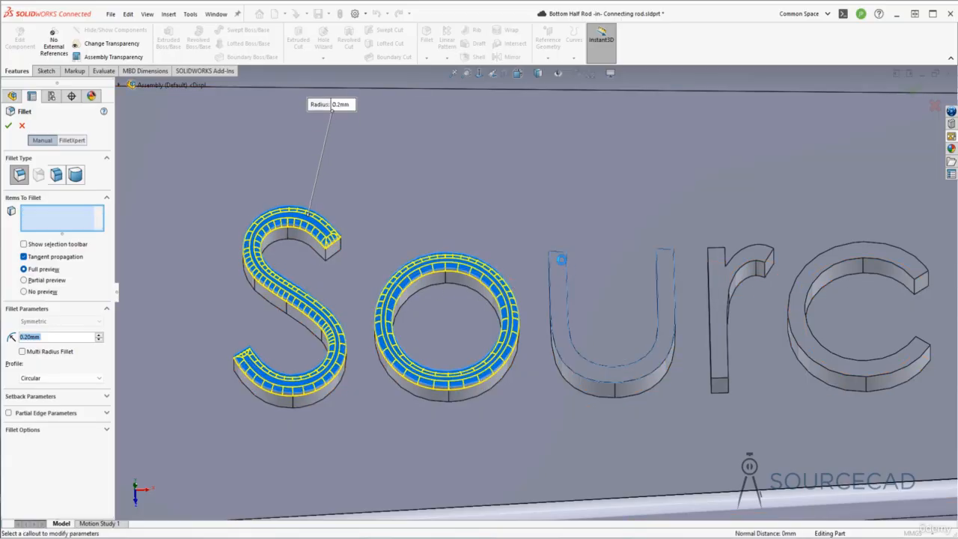
click(731, 276)
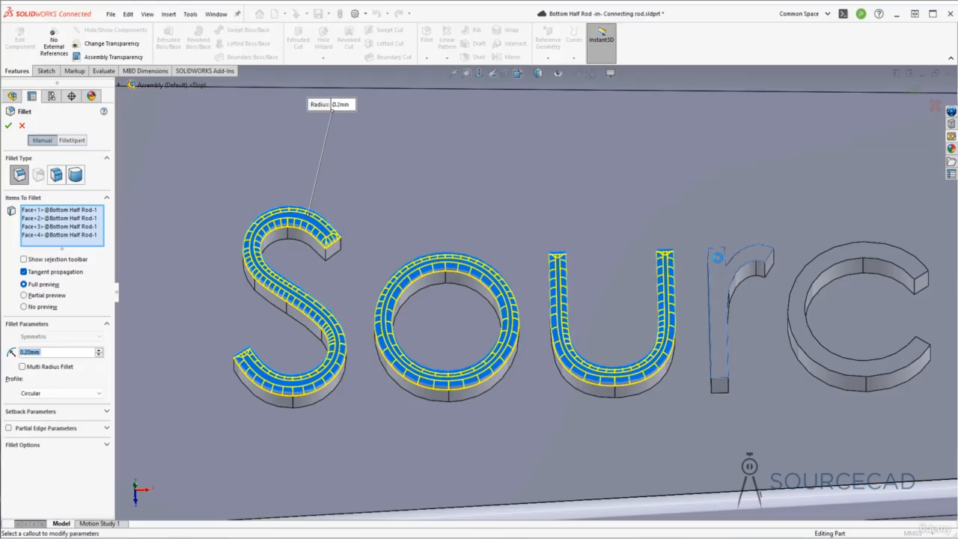
click(859, 255)
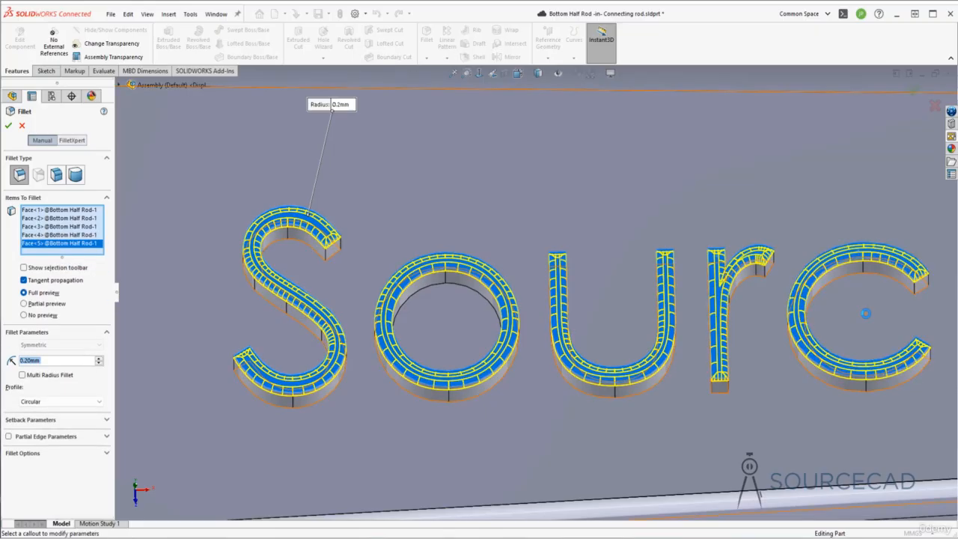
Add the top faces of the remaining letters e, C, A and D, and apply the fillet.
key(ctrl+Left)
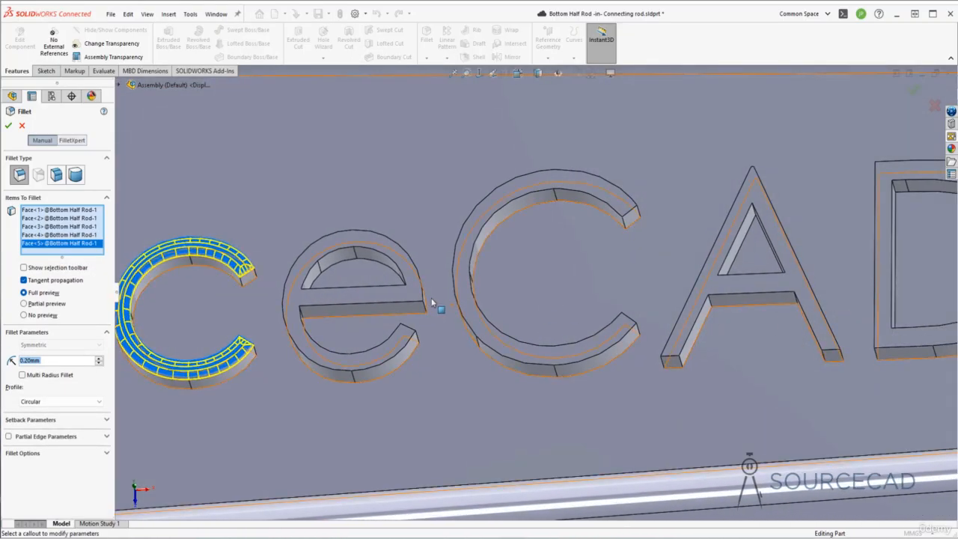
click(398, 300)
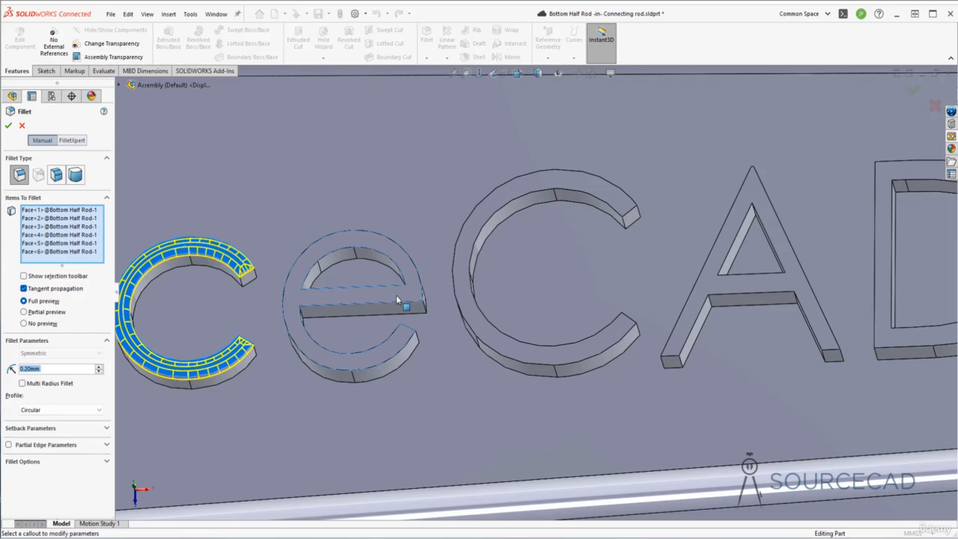
click(464, 281)
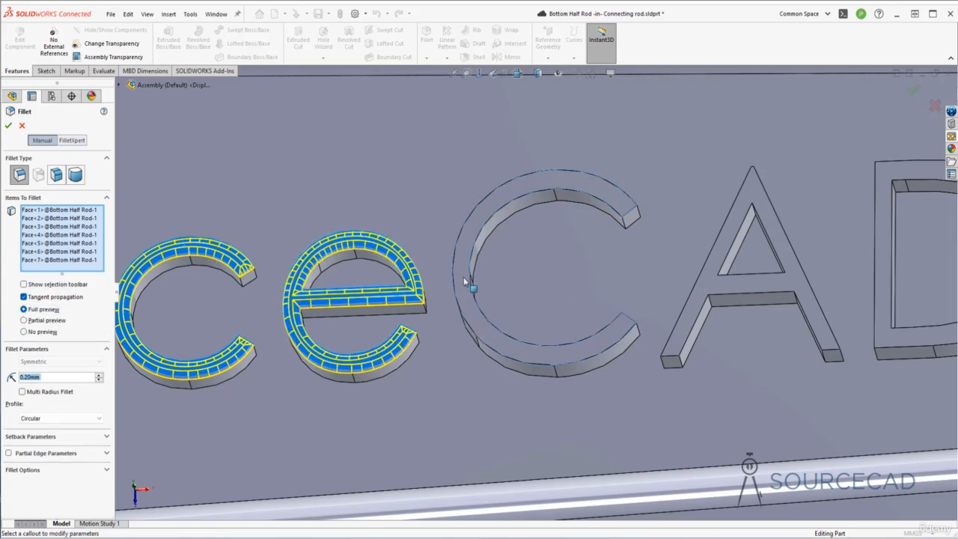
click(753, 201)
ctrl+middle_drag(934, 282, 726, 297)
click(712, 190)
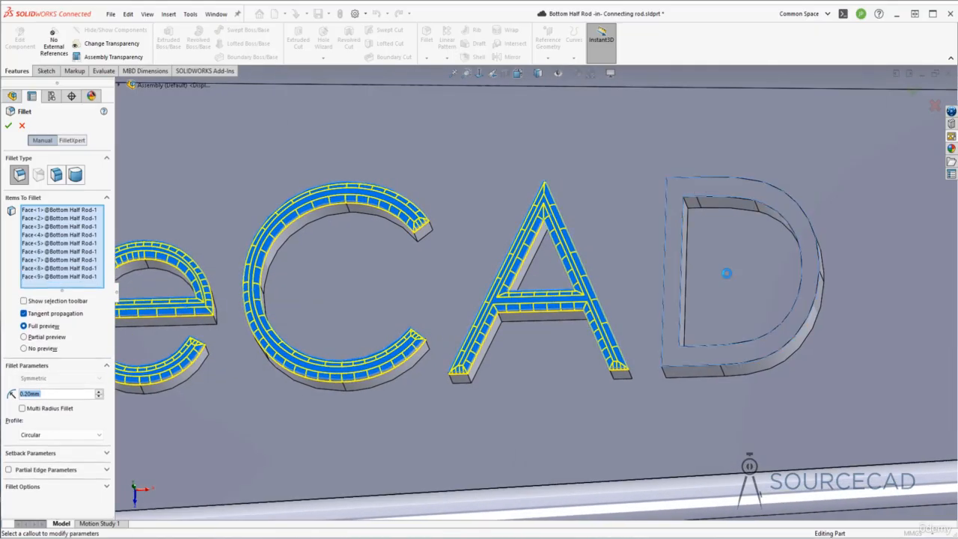
scroll(727, 274, up, 2)
scroll(727, 274, up, 1)
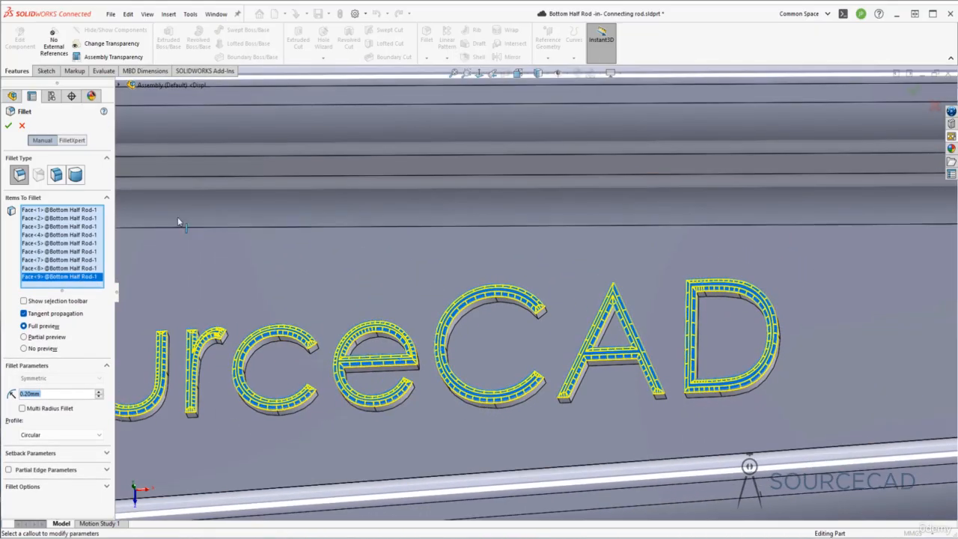
click(8, 125)
scroll(543, 307, up, 3)
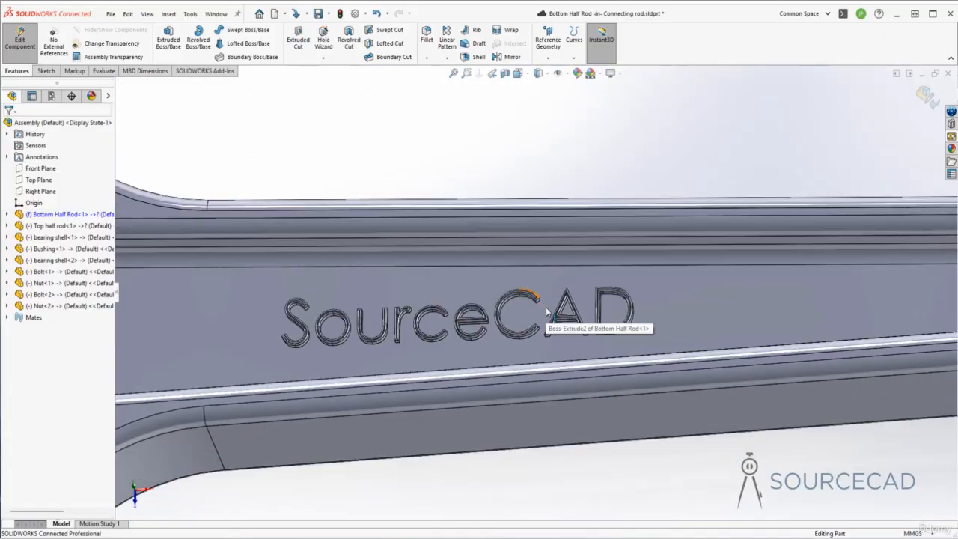
Finish editing the Bottom Half Rod in context and return to the full assembly.
scroll(487, 451, up, 3)
scroll(501, 451, up, 5)
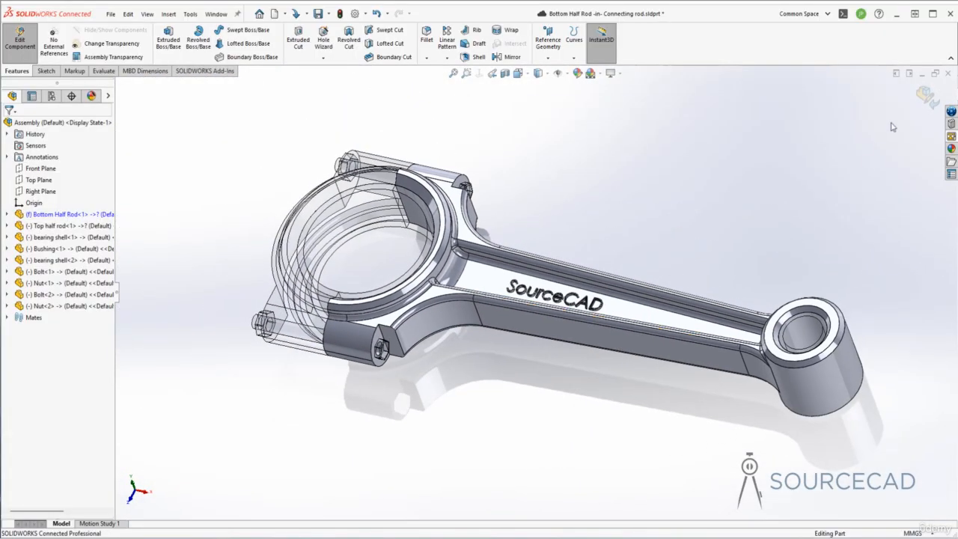
click(927, 96)
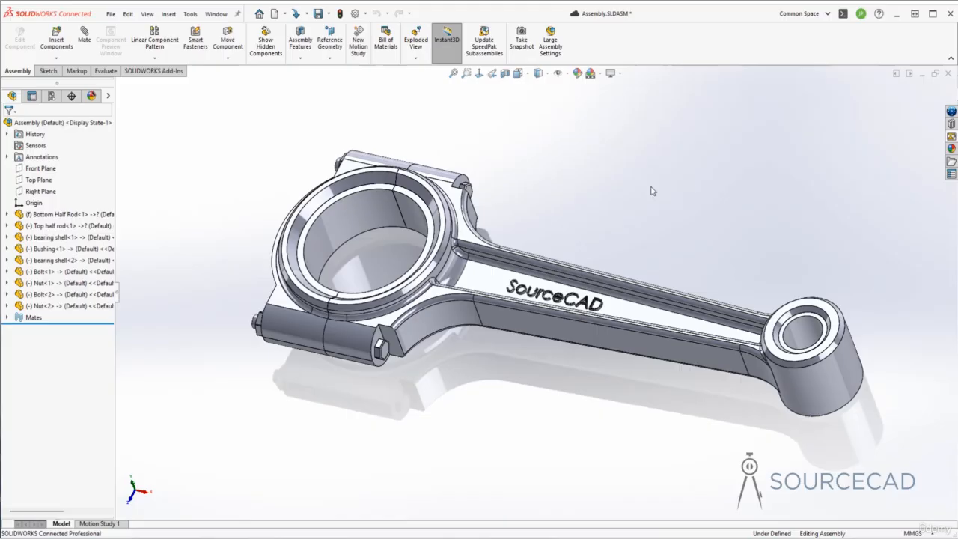
middle_drag(651, 189, 652, 190)
scroll(590, 199, up, 2)
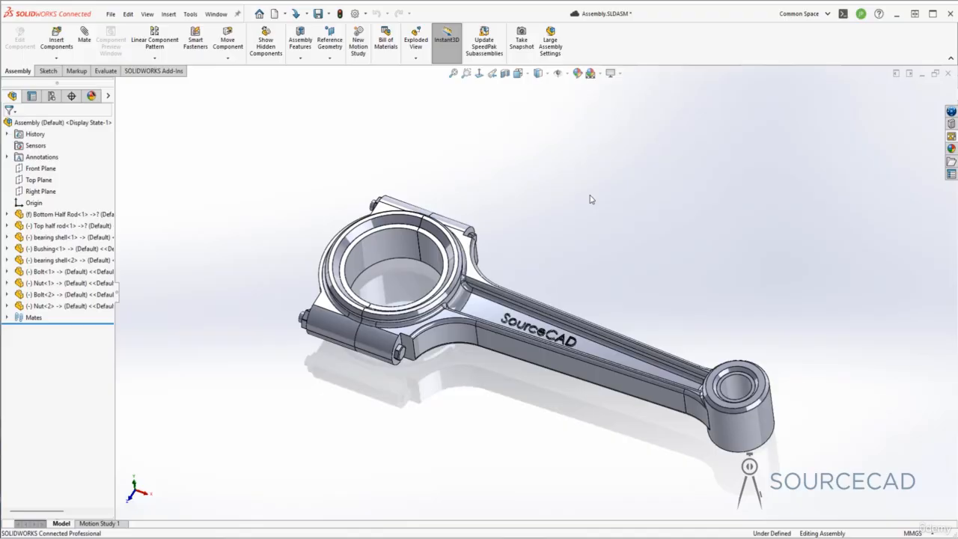
Edit the Bottom Half Rod within the assembly and apply the sandblasted steel appearance to its entire body.
click(56, 215)
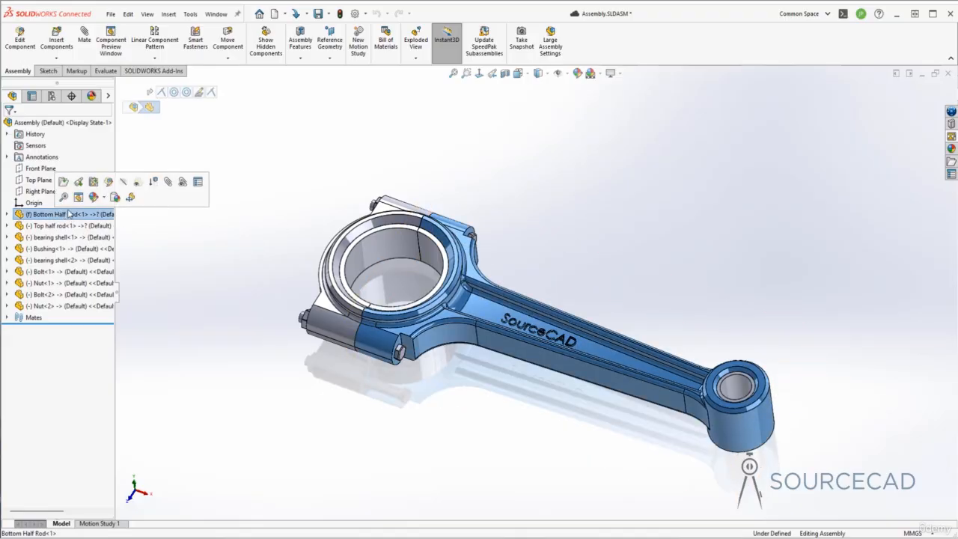
click(108, 184)
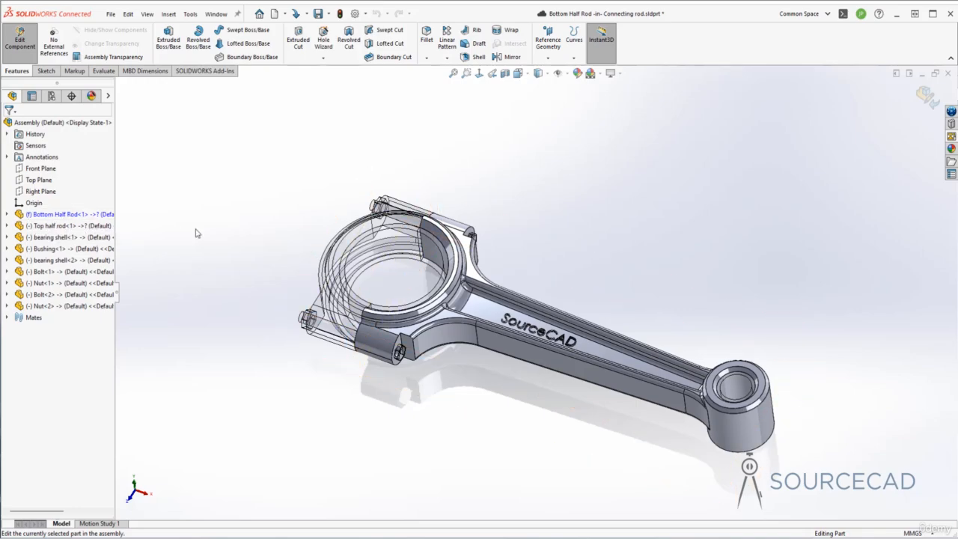
click(952, 149)
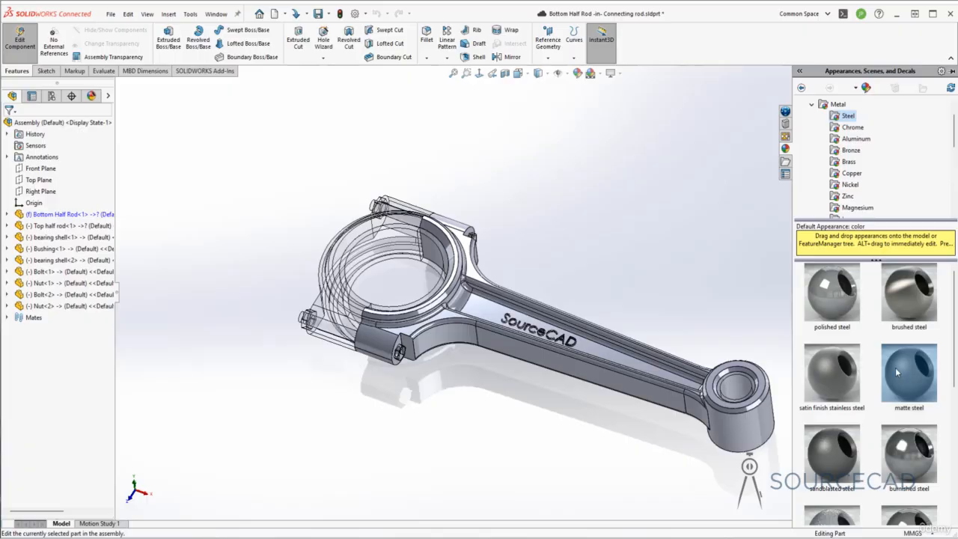
scroll(885, 374, down, 2)
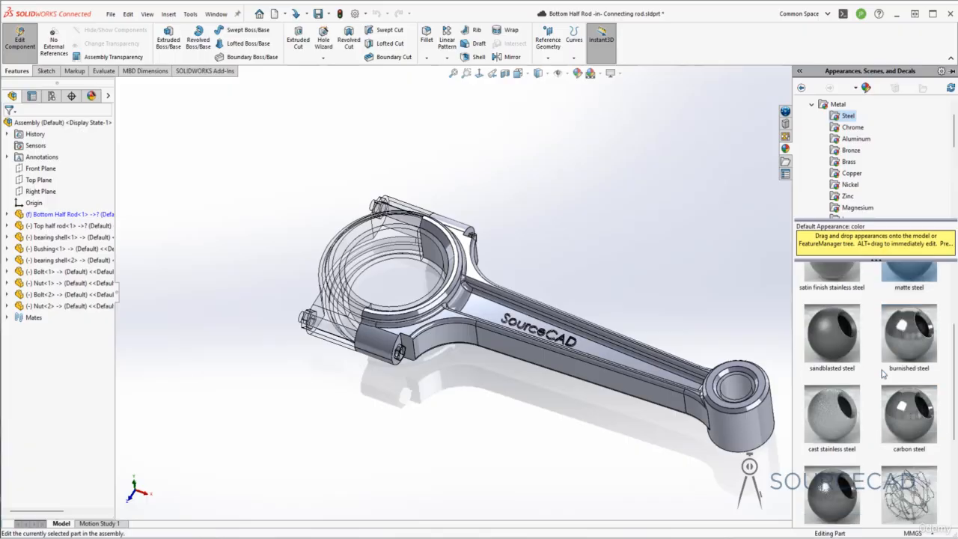
click(834, 333)
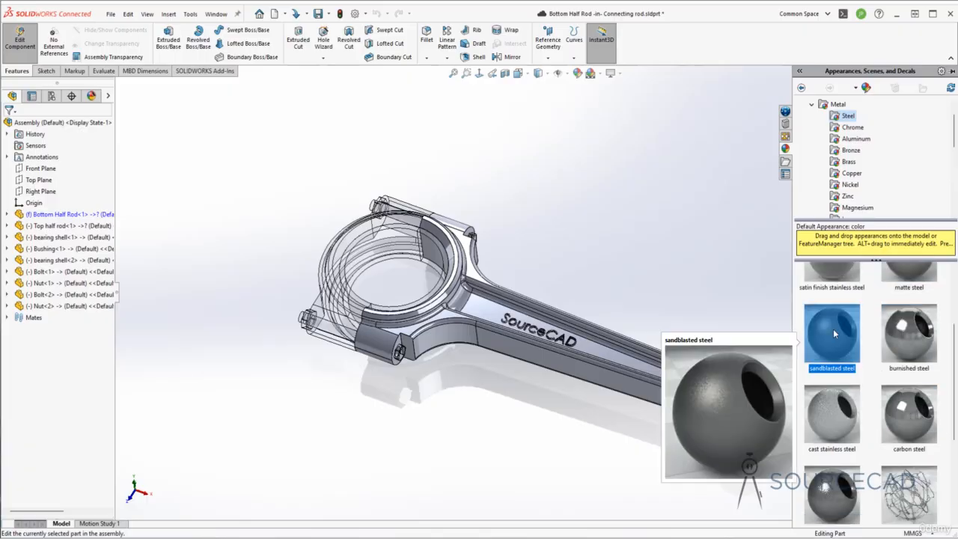
drag(834, 333, 594, 350)
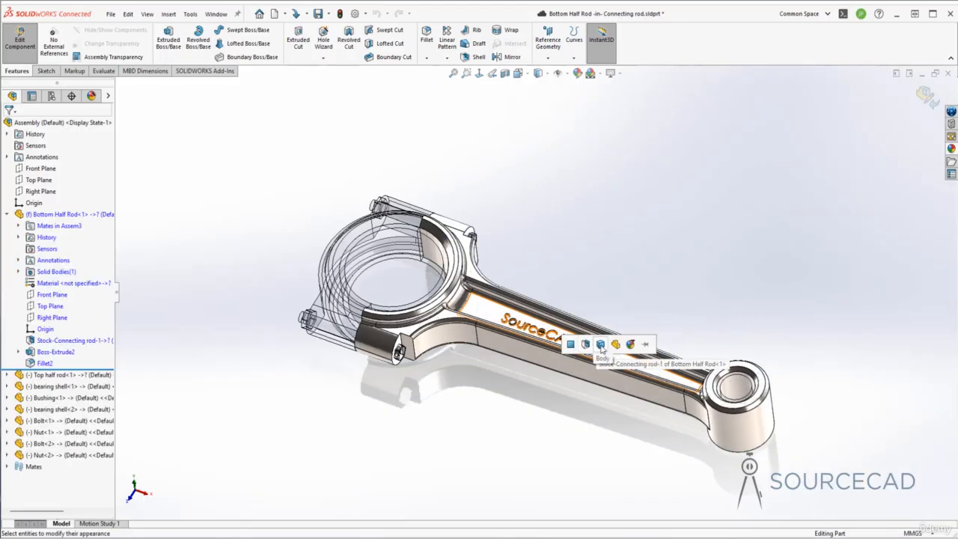
click(602, 346)
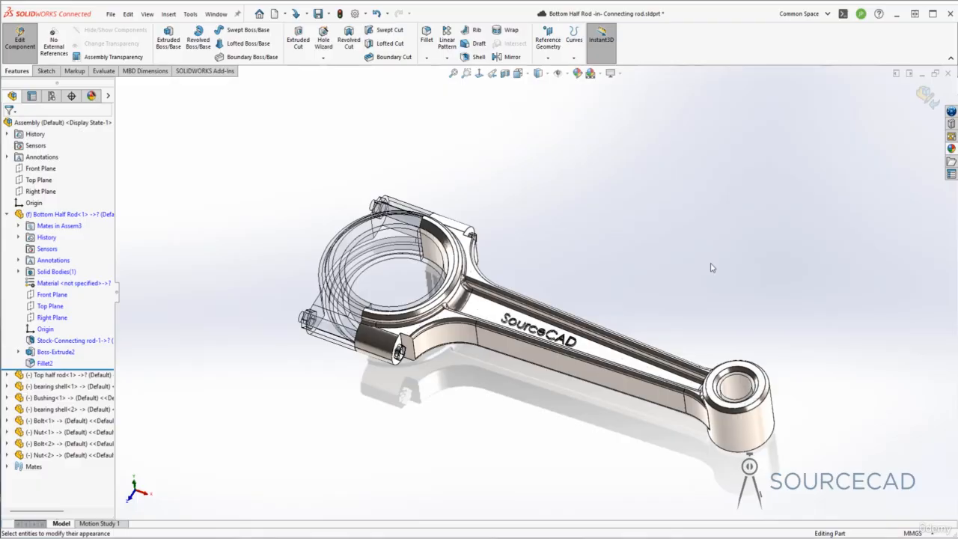
Apply the polished steel appearance to only the inner bore face of the rod's big end.
scroll(498, 255, down, 4)
scroll(496, 253, down, 2)
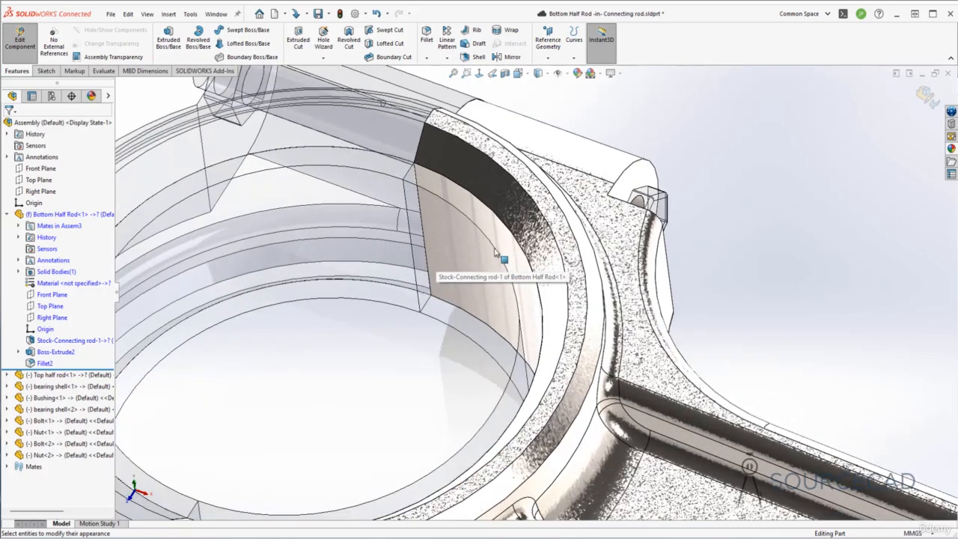
scroll(486, 239, up, 2)
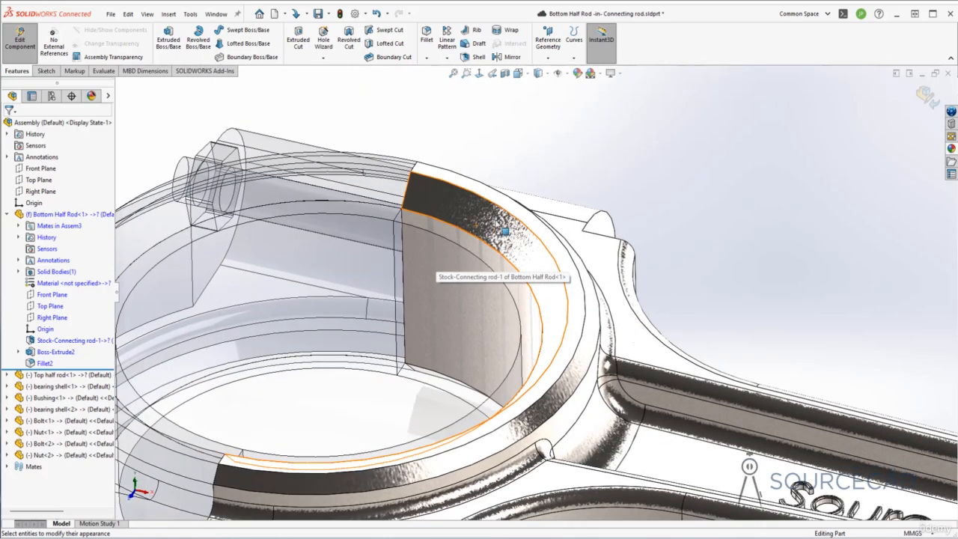
scroll(464, 303, up, 2)
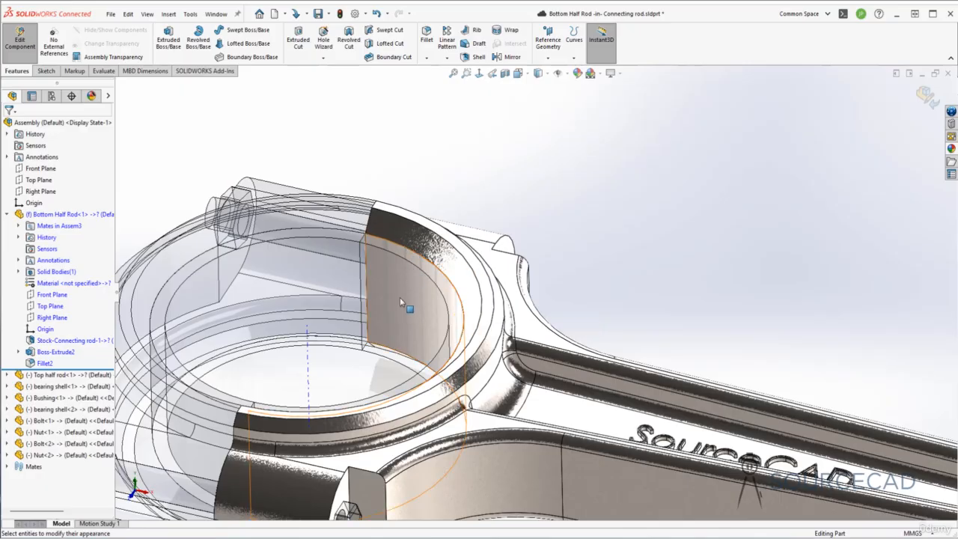
middle_drag(406, 283, 619, 267)
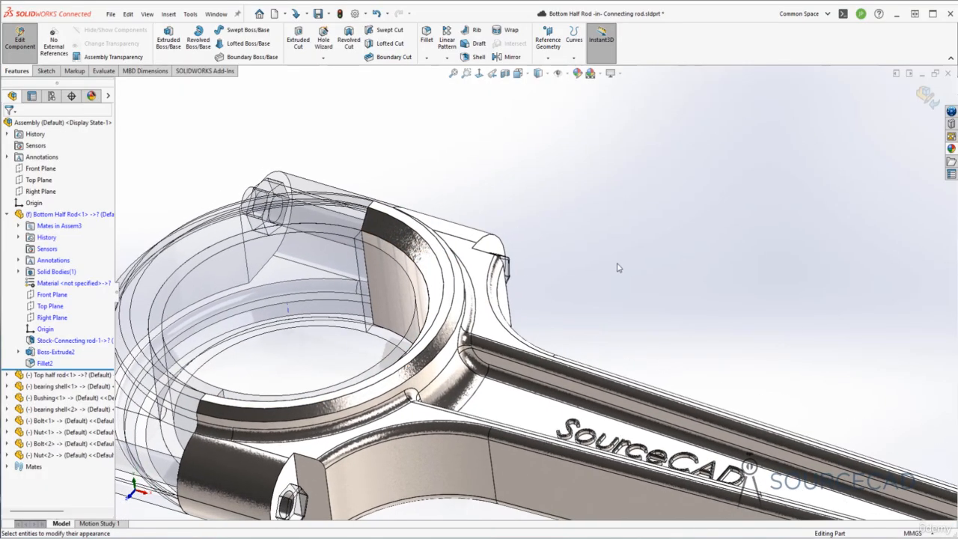
click(951, 150)
mouse_move(840, 355)
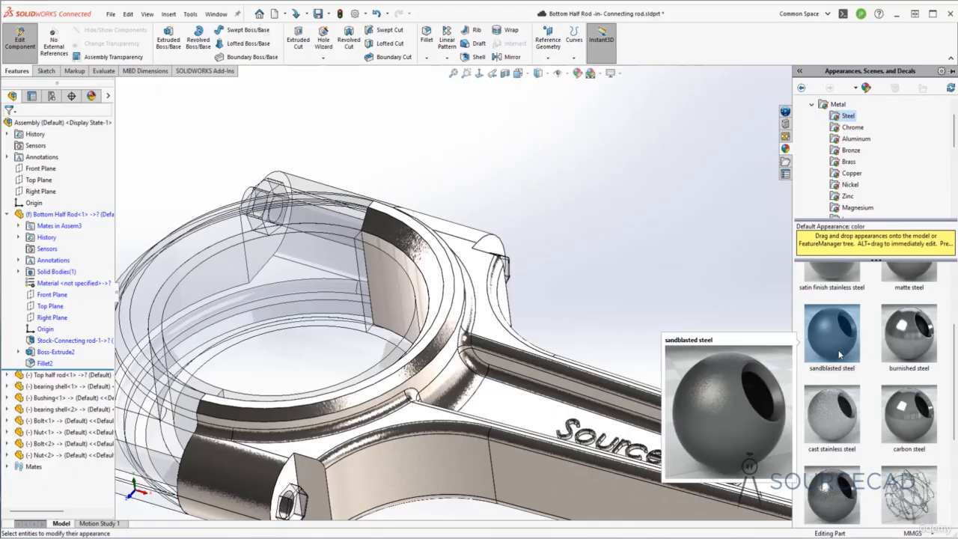
scroll(840, 355, up, 2)
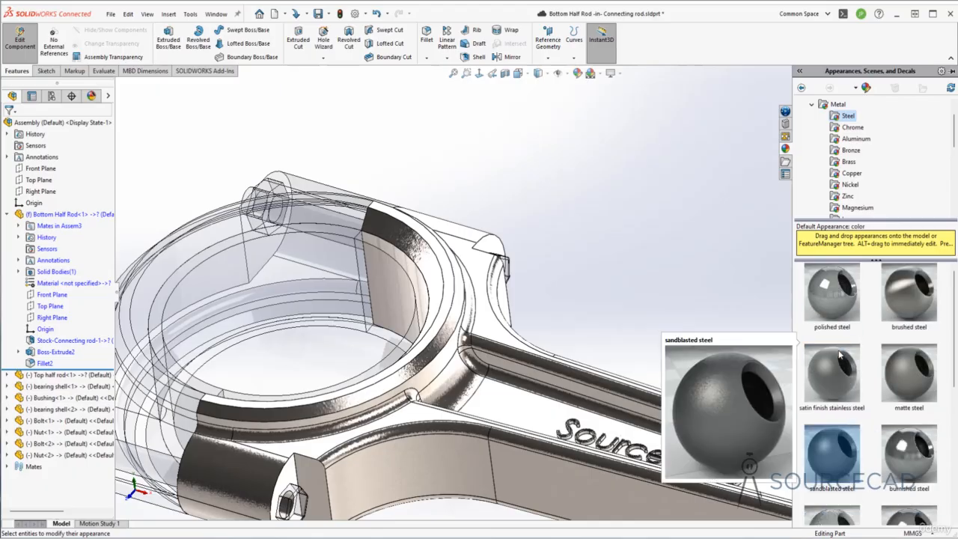
click(841, 302)
drag(842, 292, 401, 291)
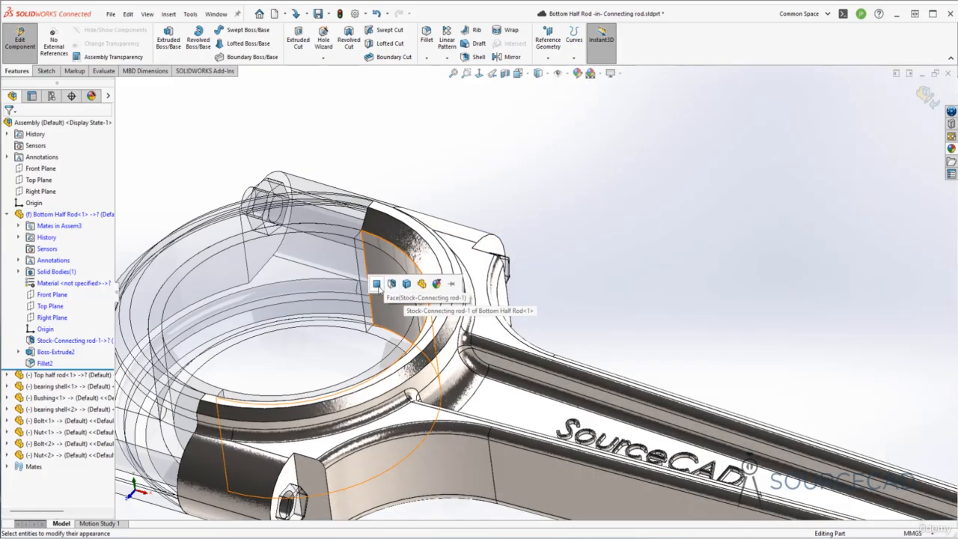
click(377, 285)
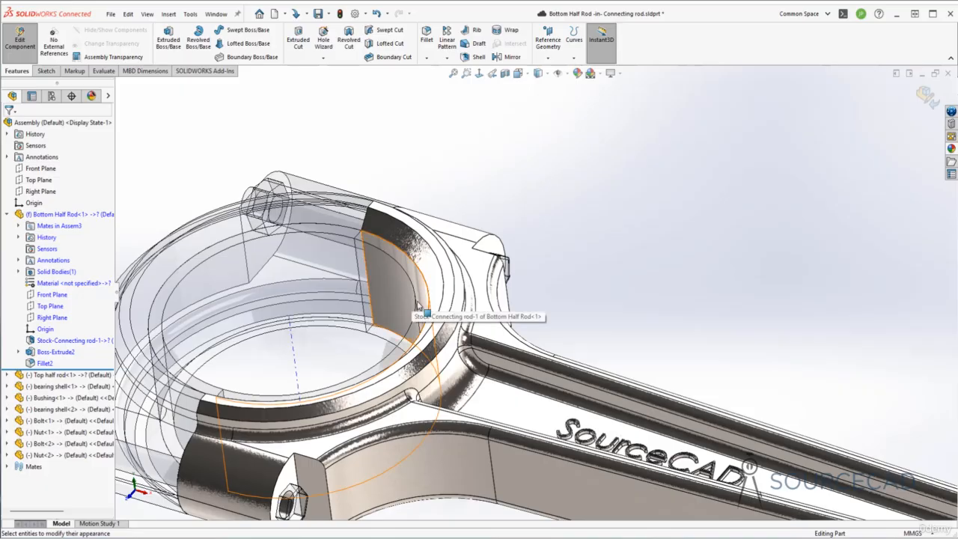
Select the flat rim and chamfer faces around the big-end bore on both sides of the rod.
click(410, 241)
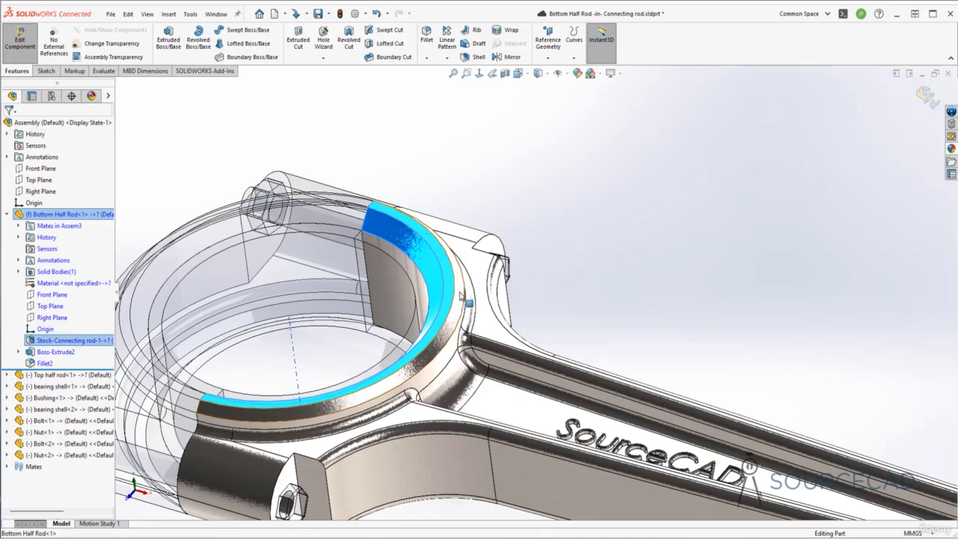
click(461, 295)
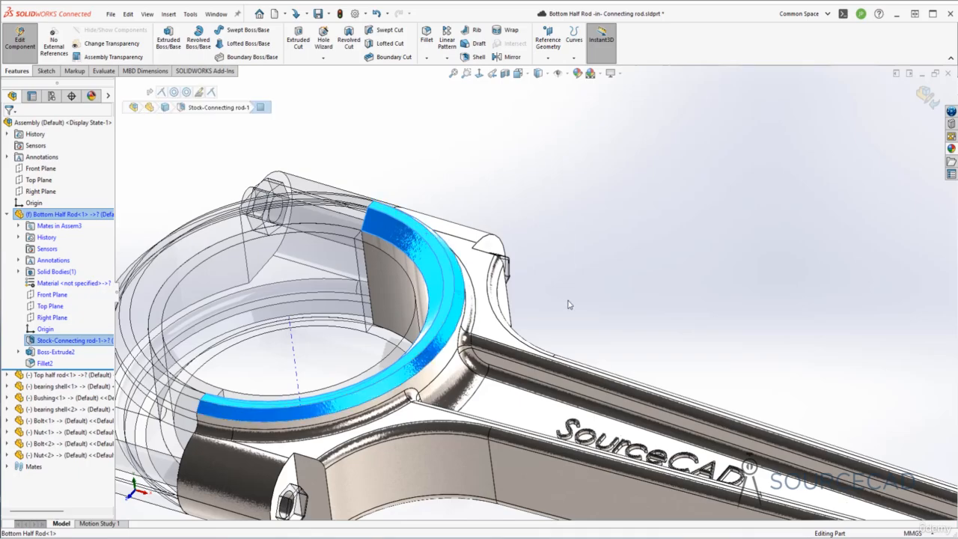
middle_drag(569, 305, 569, 303)
click(479, 250)
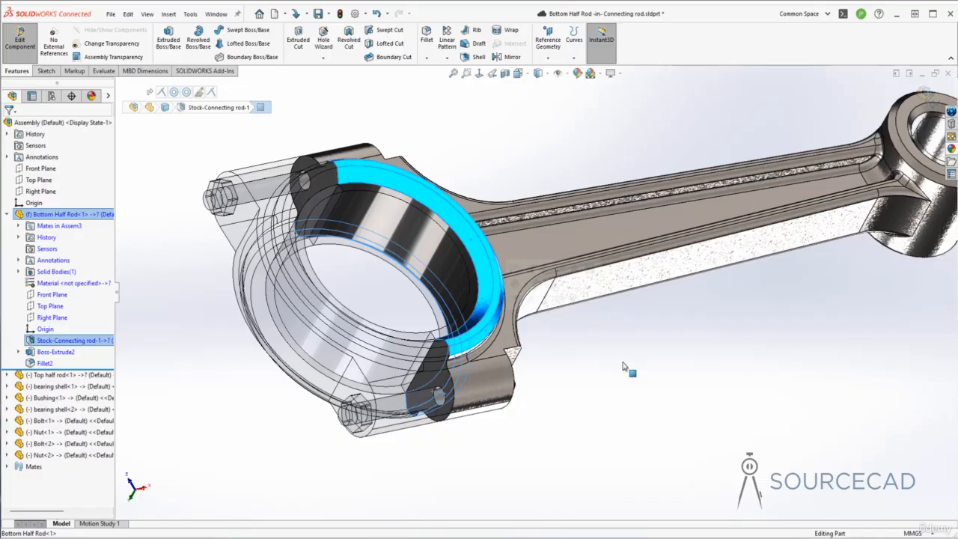
ctrl+click(444, 383)
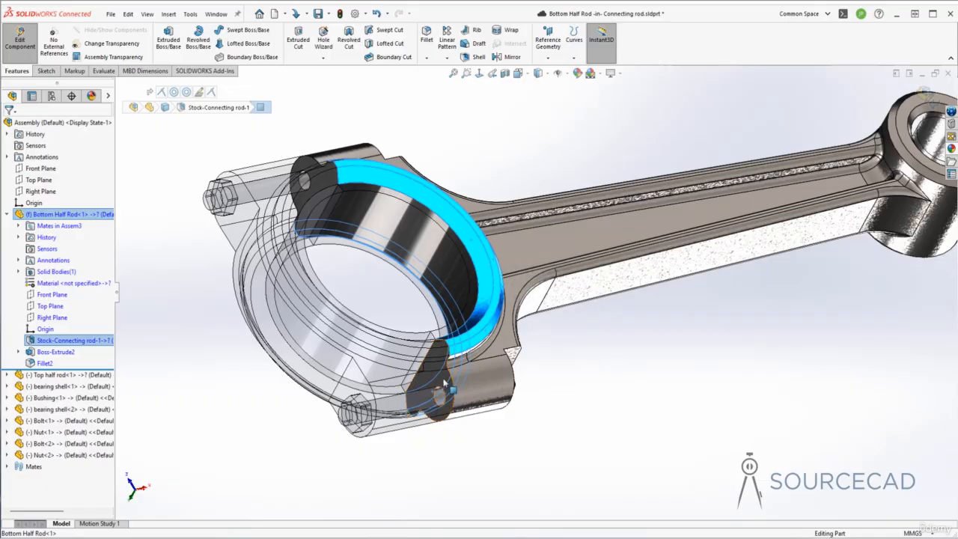
ctrl+click(315, 188)
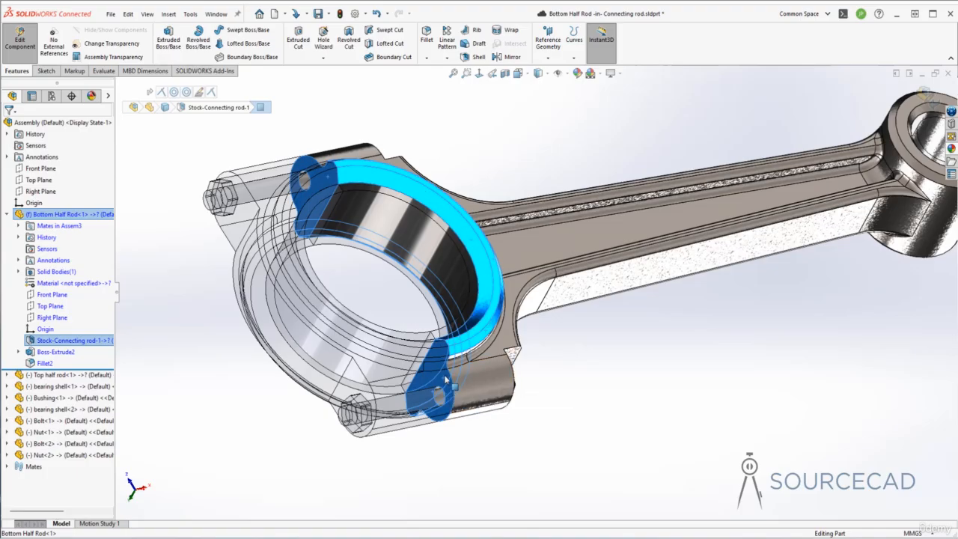
key(Escape)
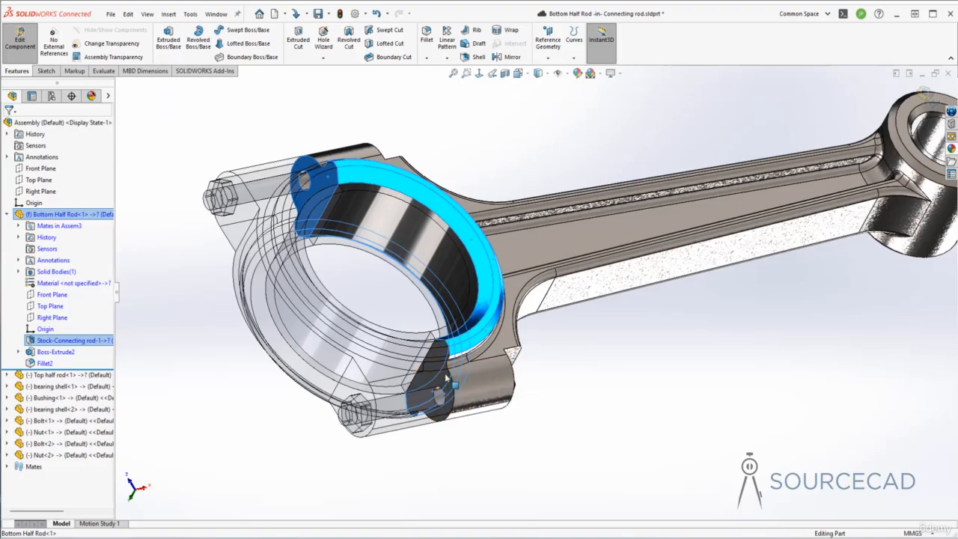
click(503, 328)
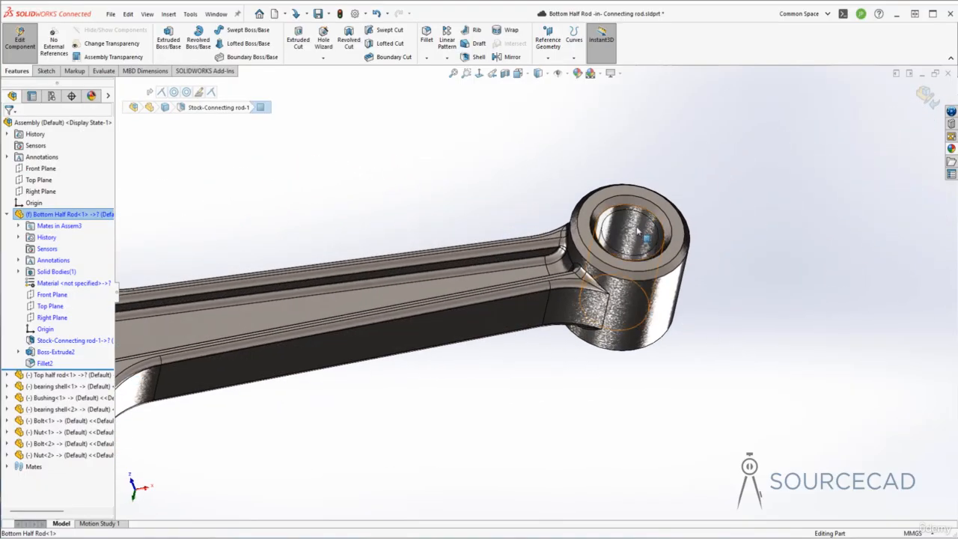
Add the small end's bore, flat end faces and chamfers on both sides to the face selection.
click(631, 219)
ctrl+click(629, 192)
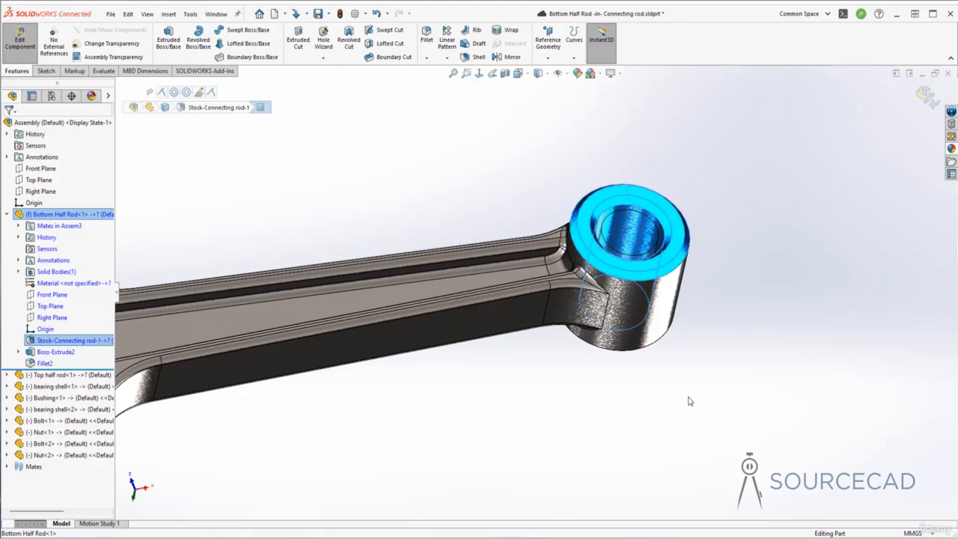
middle_drag(691, 401, 622, 328)
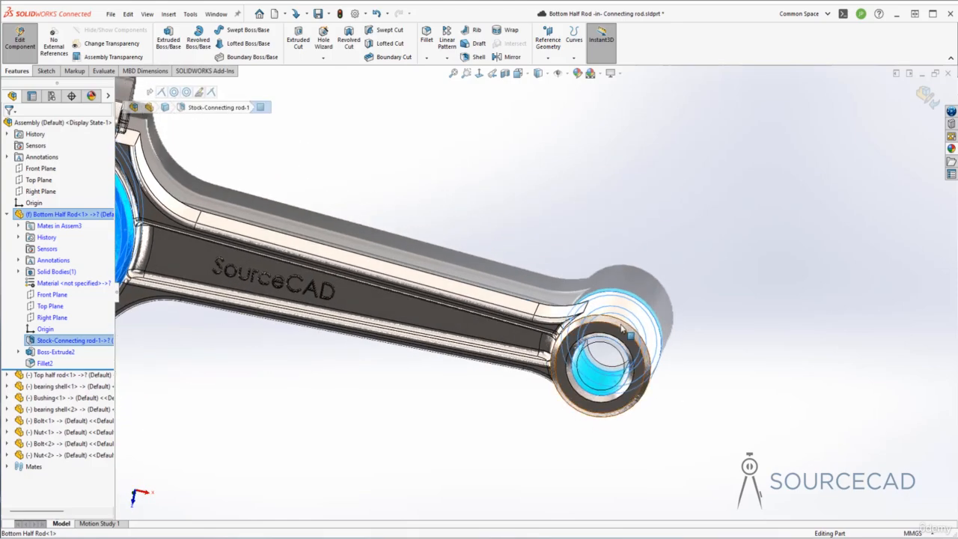
ctrl+click(622, 330)
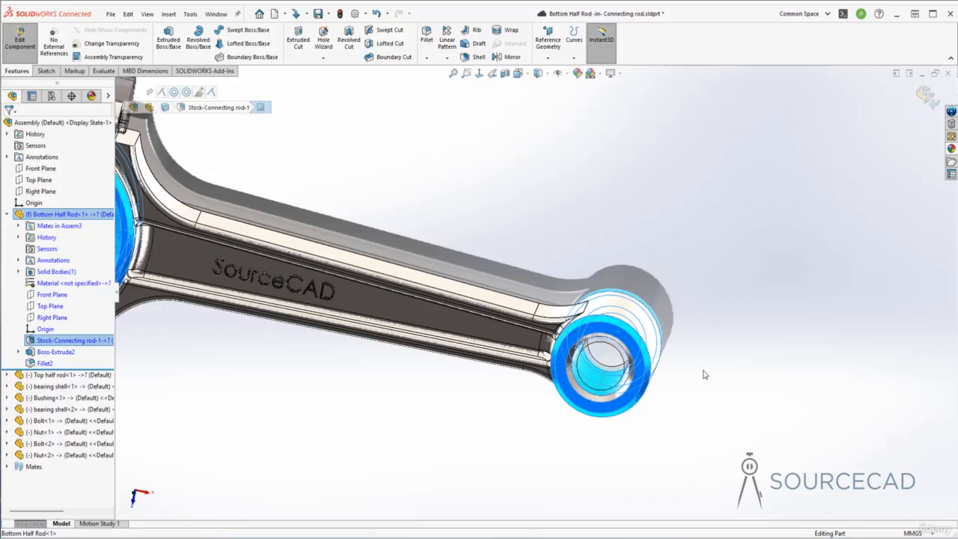
middle_drag(704, 374, 689, 371)
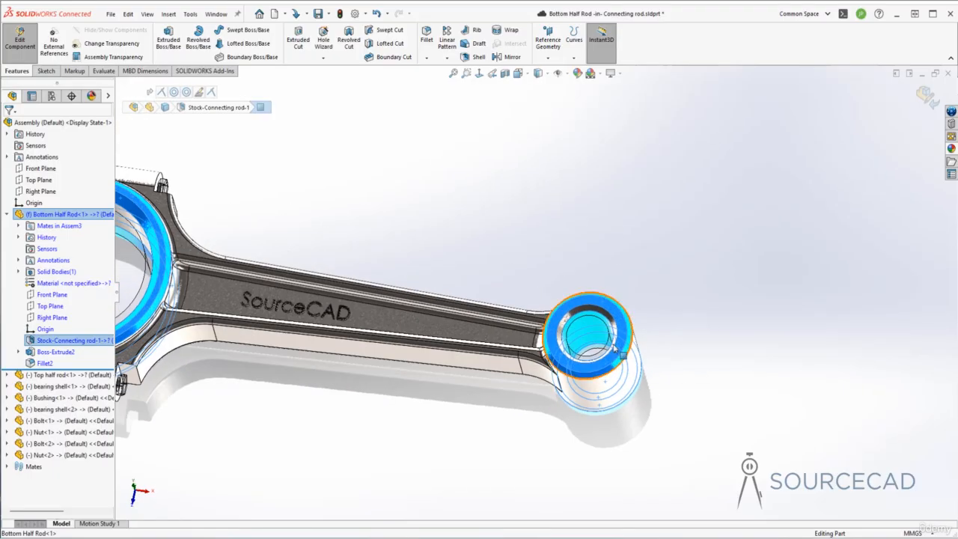
ctrl+click(567, 325)
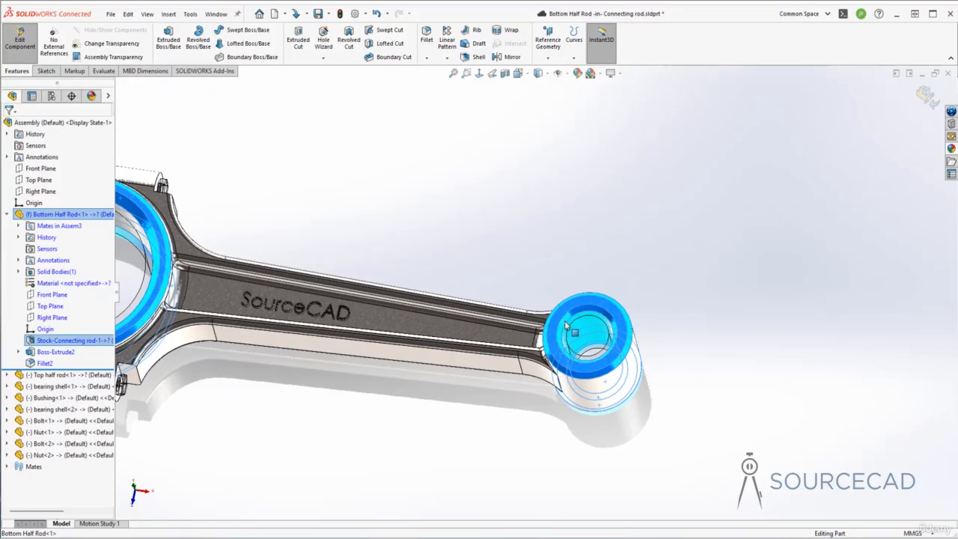
Apply the polished steel appearance to all the selected big-end and small-end faces.
click(952, 149)
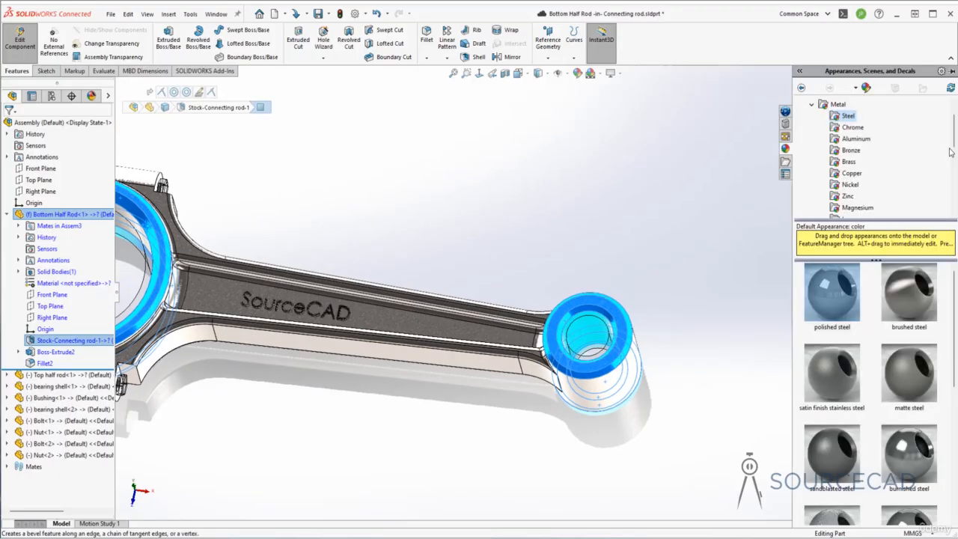
right_click(828, 309)
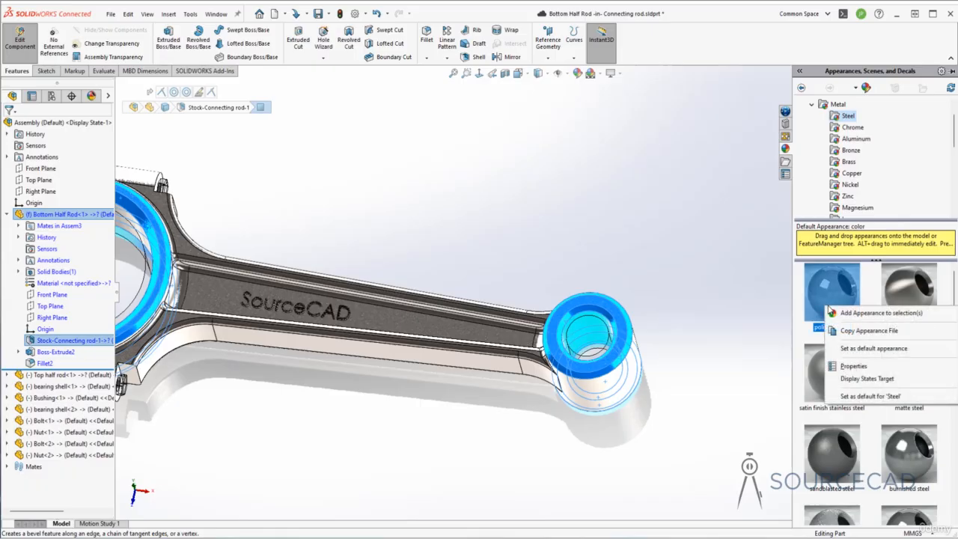
click(912, 318)
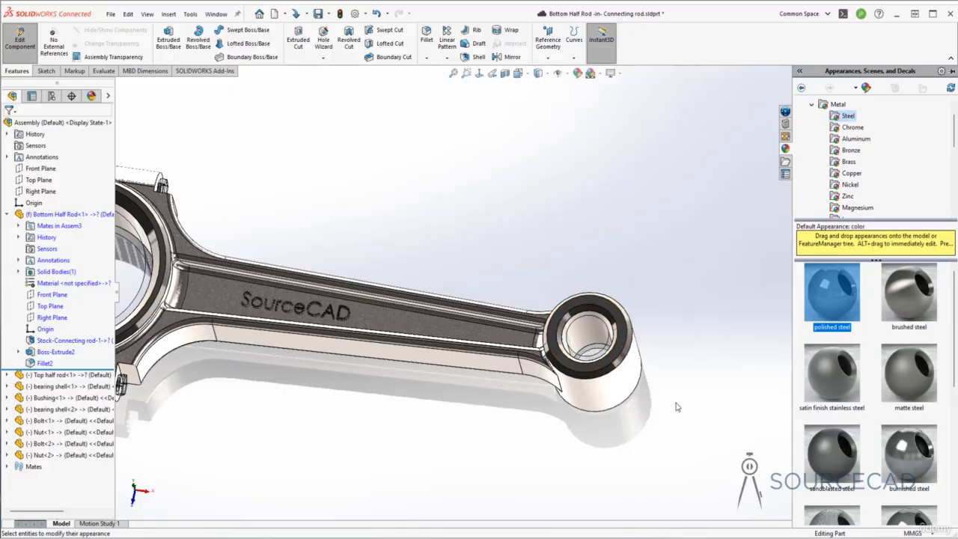
middle_drag(677, 406, 482, 452)
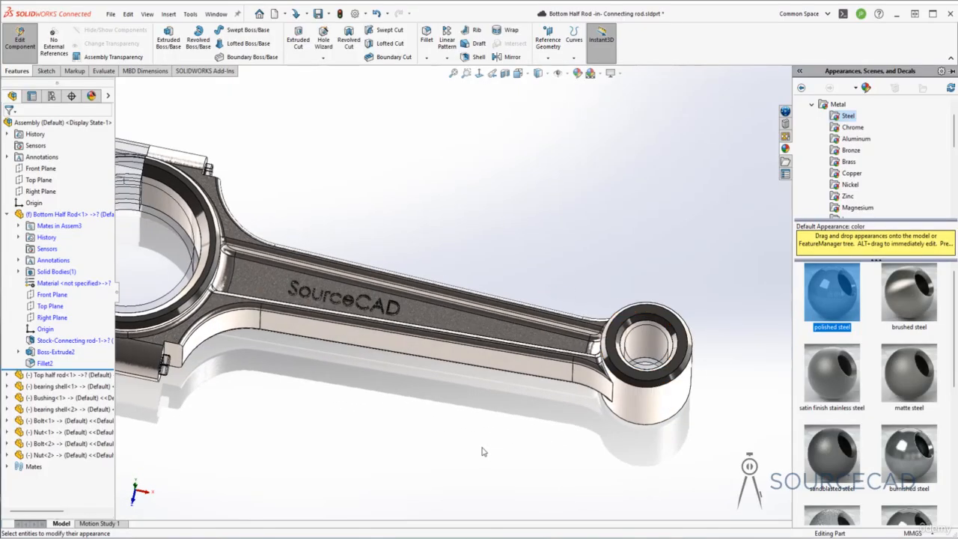
scroll(659, 349, down, 7)
scroll(659, 349, up, 3)
middle_drag(659, 348, 584, 299)
scroll(584, 299, up, 2)
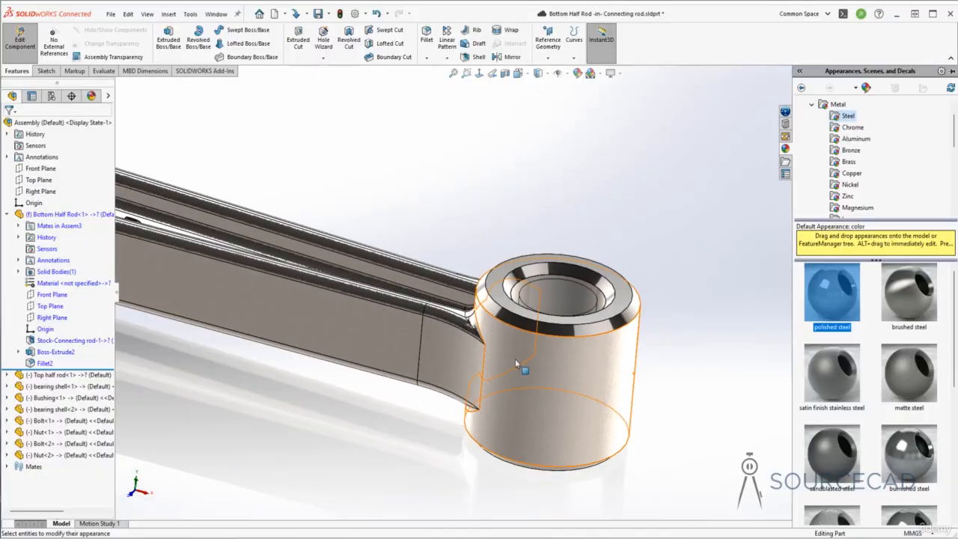
Finish editing the Bottom Half Rod in place, return to the assembly and collapse the part's feature list.
scroll(515, 364, down, 5)
scroll(527, 338, up, 4)
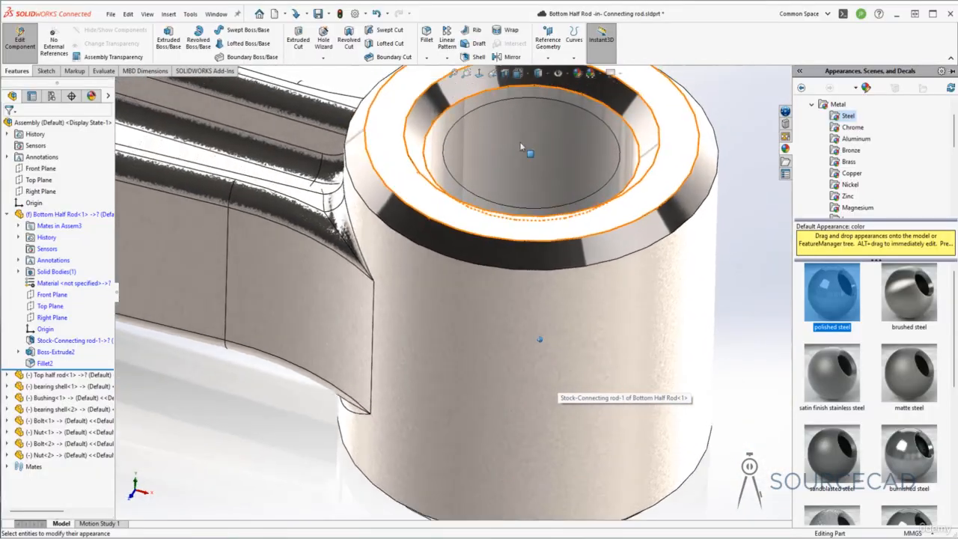
scroll(521, 144, up, 5)
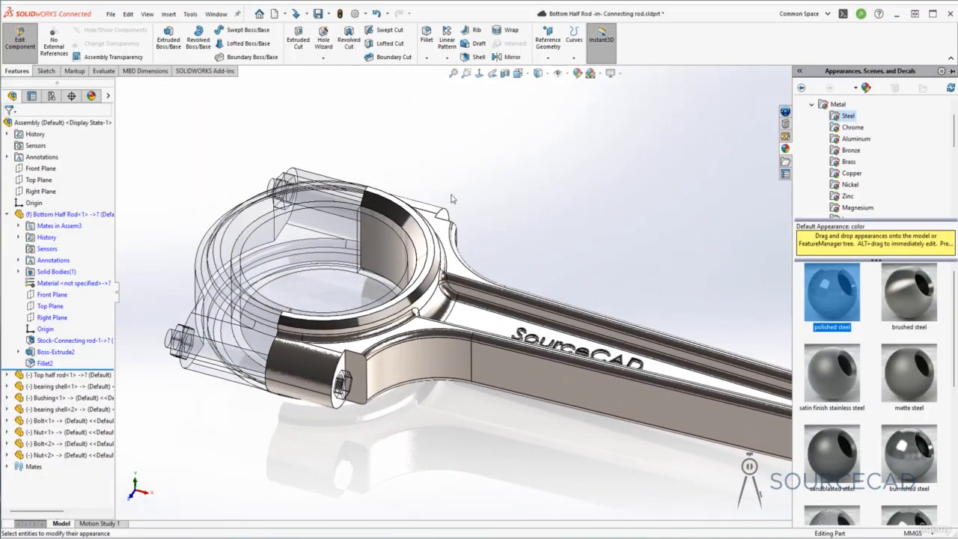
click(569, 205)
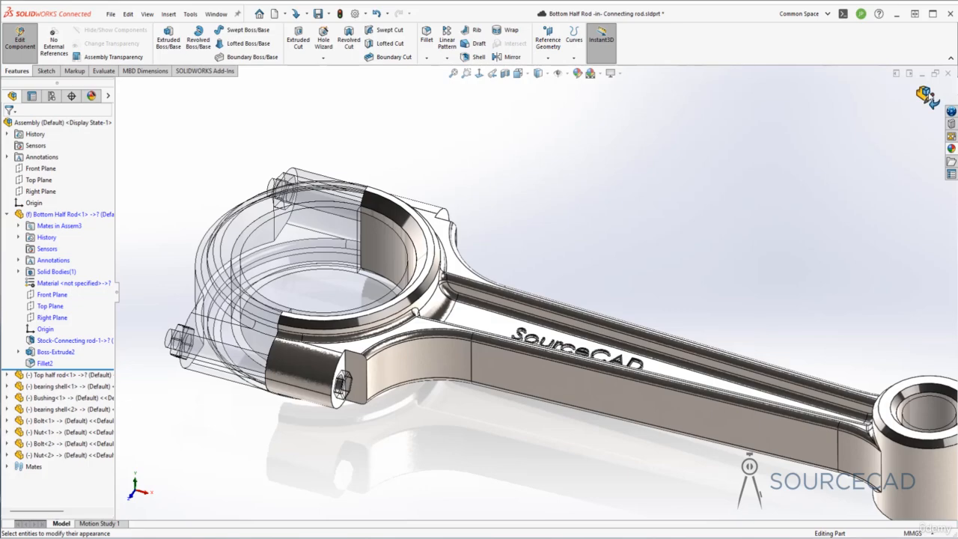
click(929, 96)
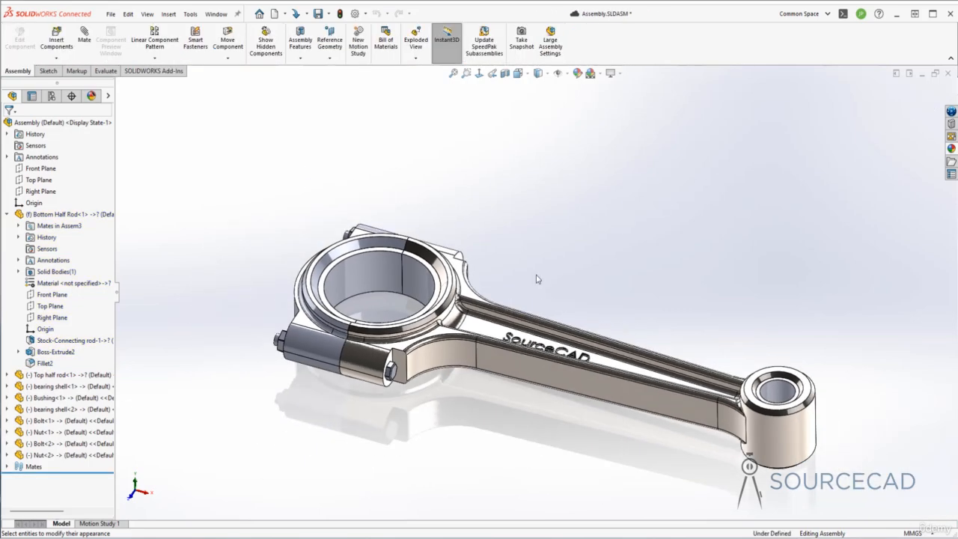
click(7, 215)
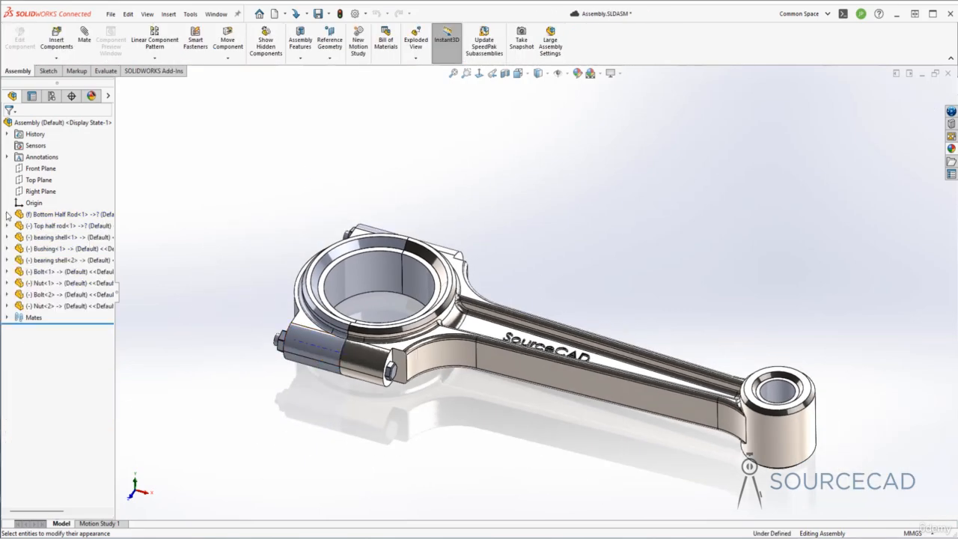
Open the Top half rod for editing within the assembly, locking its file.
click(52, 225)
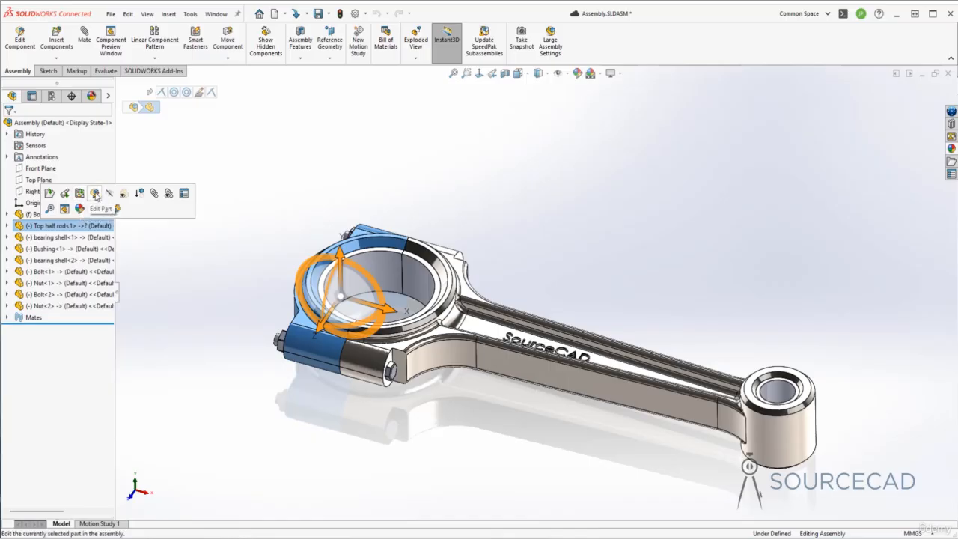
click(96, 196)
click(342, 279)
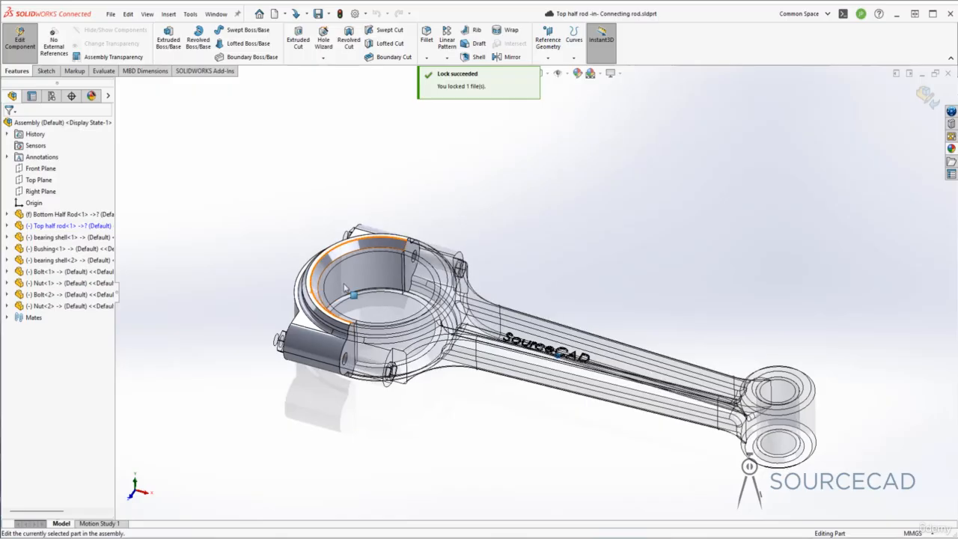
Apply the sandblasted steel appearance to the whole Top half rod.
click(952, 150)
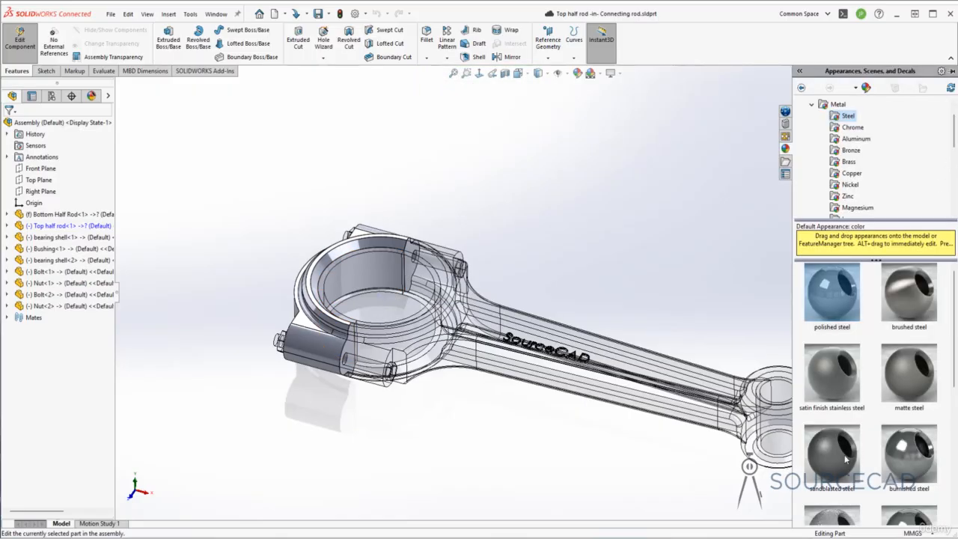
drag(831, 452, 357, 262)
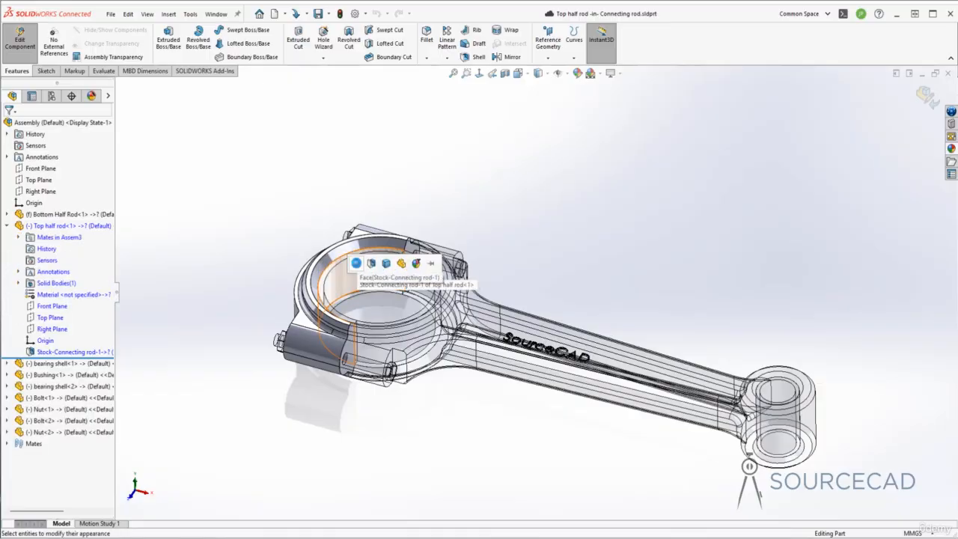
click(358, 263)
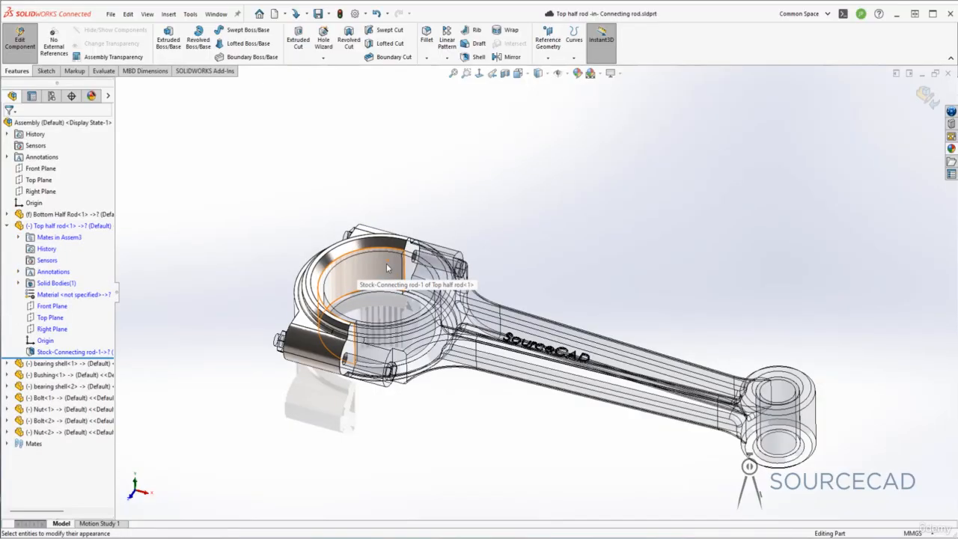
Select the Top half rod's inner bore face together with the chamfer and flat rim faces on both sides.
click(385, 274)
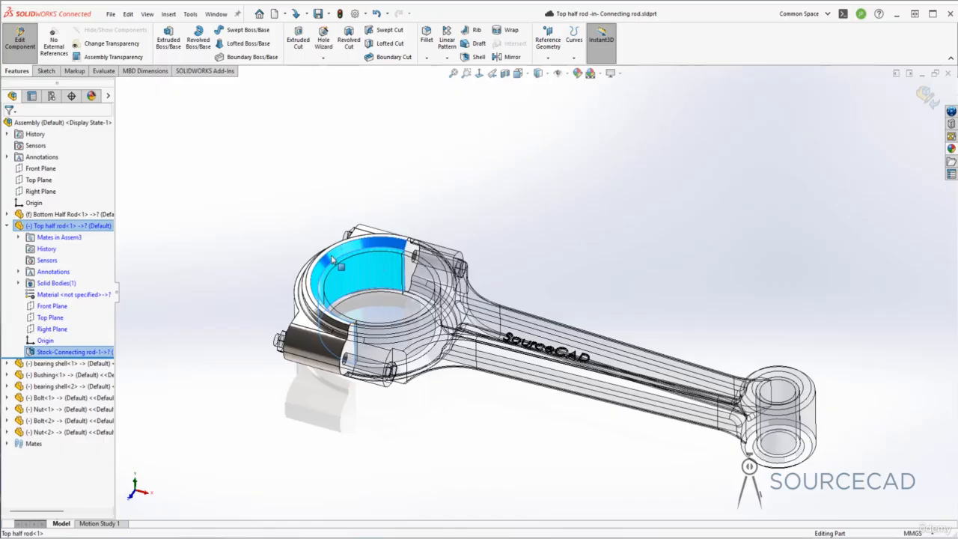
scroll(347, 259, down, 4)
ctrl+click(383, 301)
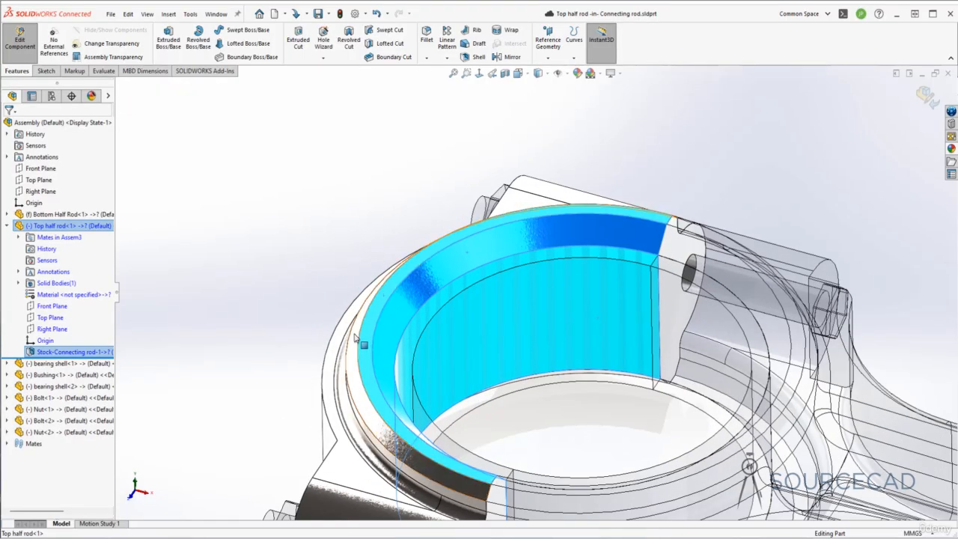
scroll(513, 303, up, 4)
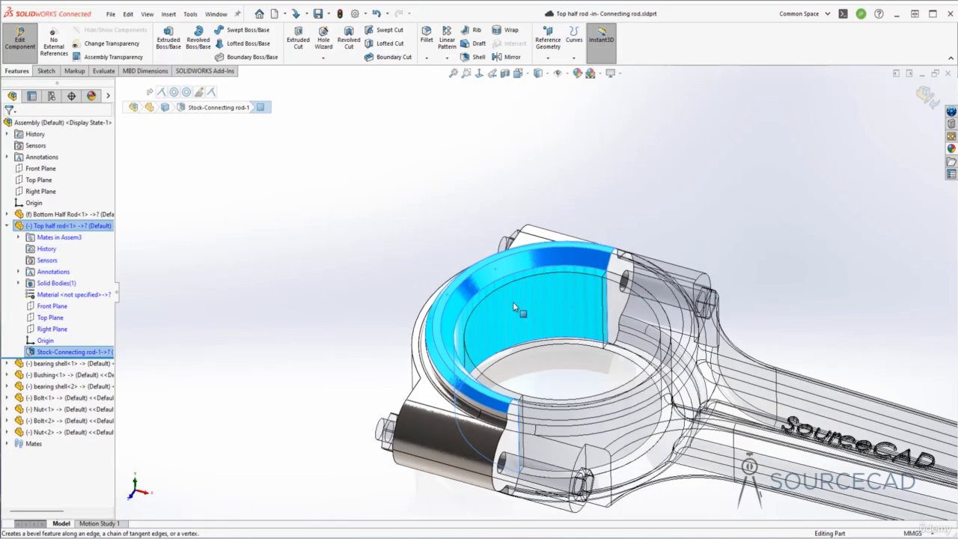
middle_drag(520, 310, 552, 305)
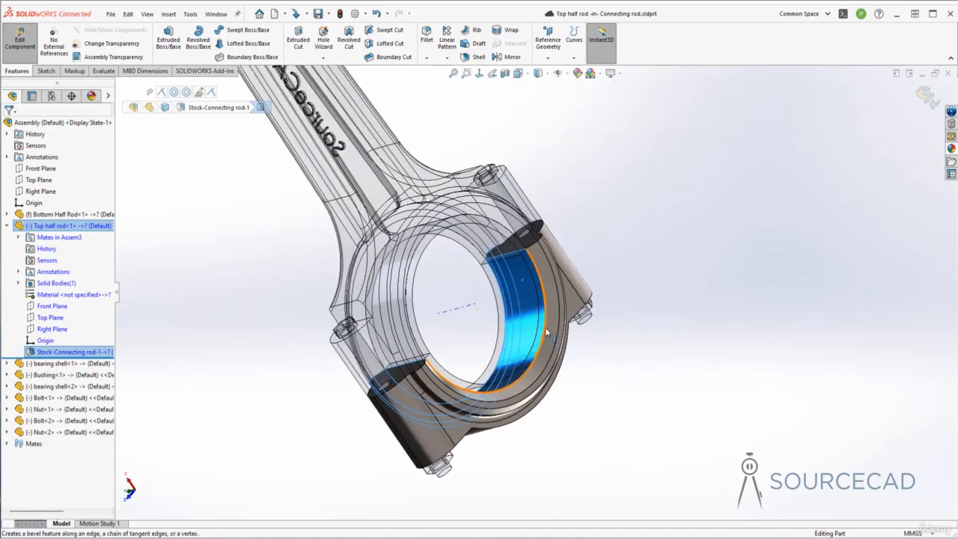
click(552, 260)
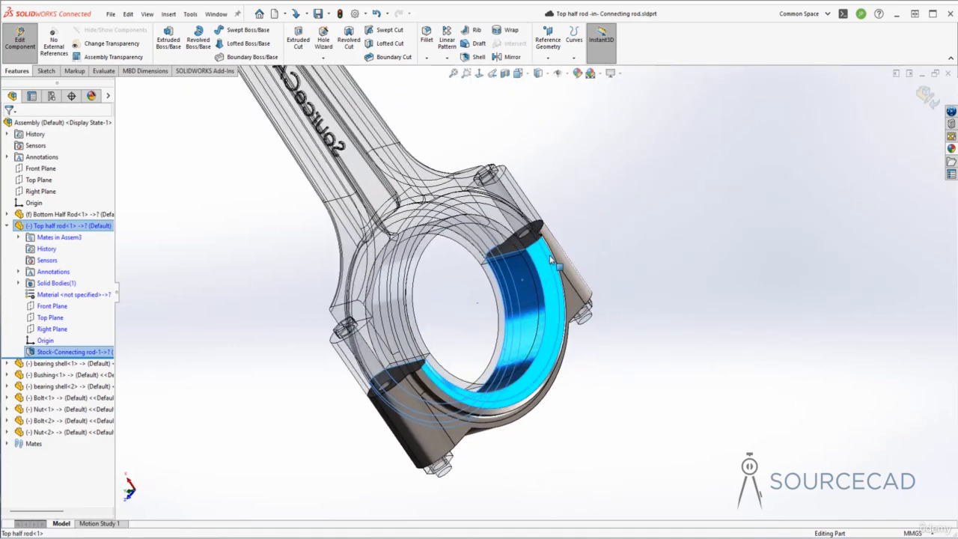
scroll(518, 352, down, 3)
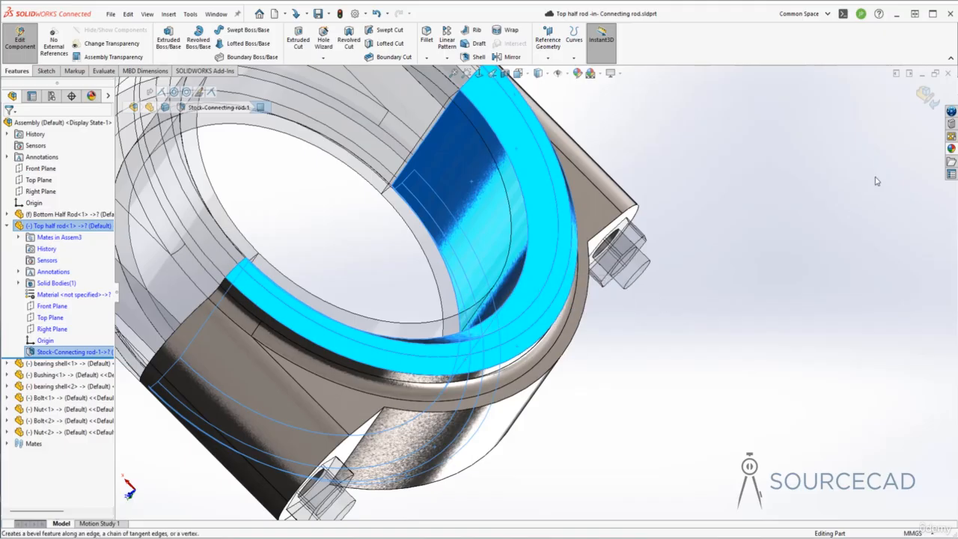
Apply the polished steel appearance to the selected bore, chamfer and rim faces of the Top half rod.
click(951, 149)
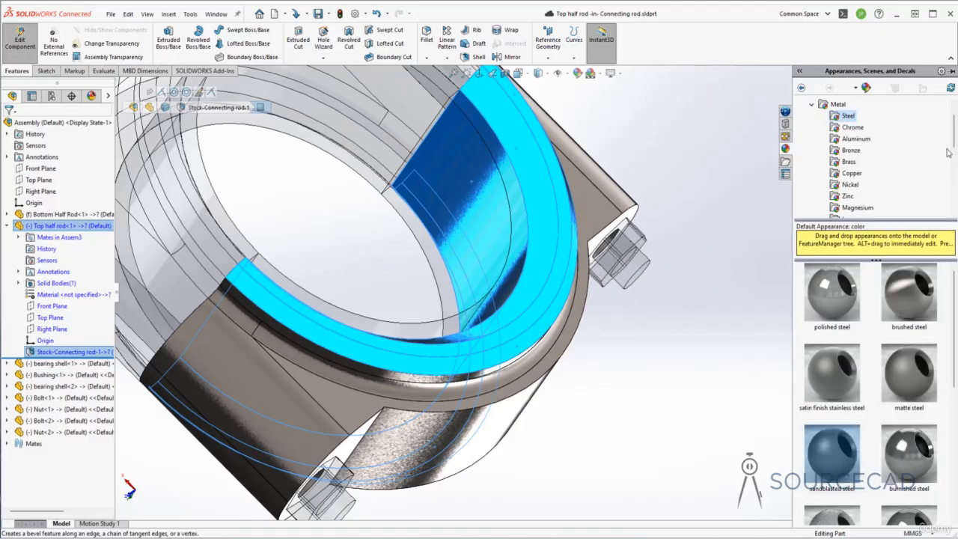
right_click(839, 289)
click(862, 297)
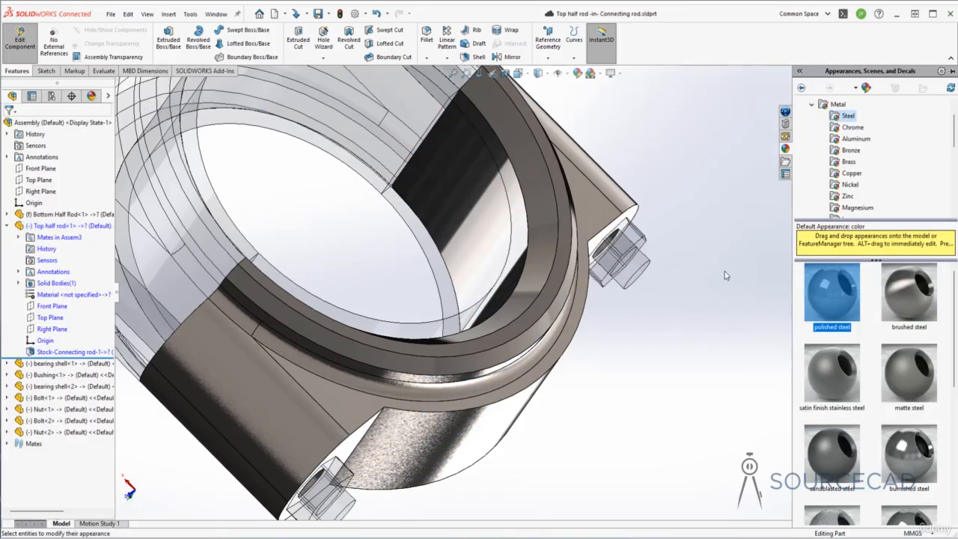
Finish editing the Top half rod, return to the assembly and collapse the part's feature list.
click(674, 207)
scroll(674, 207, up, 5)
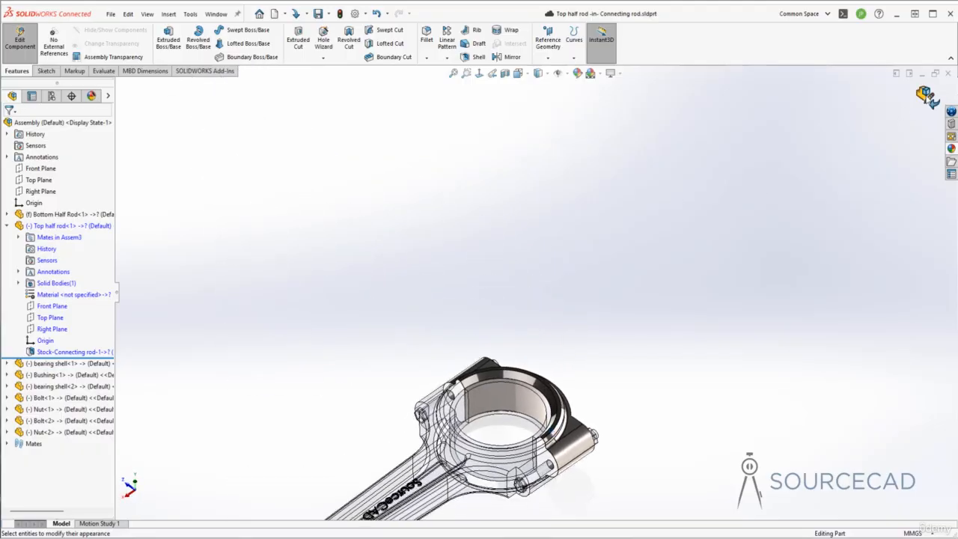
click(928, 97)
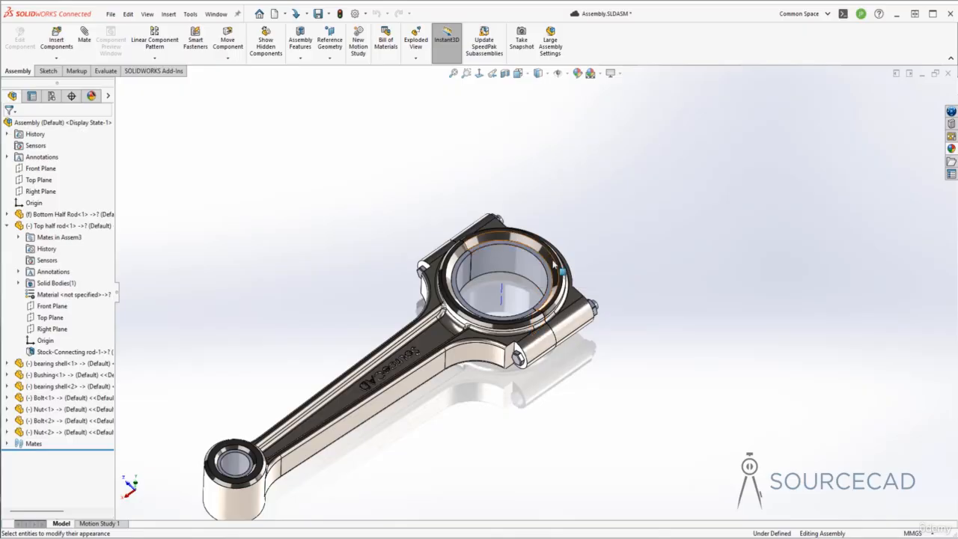
click(8, 226)
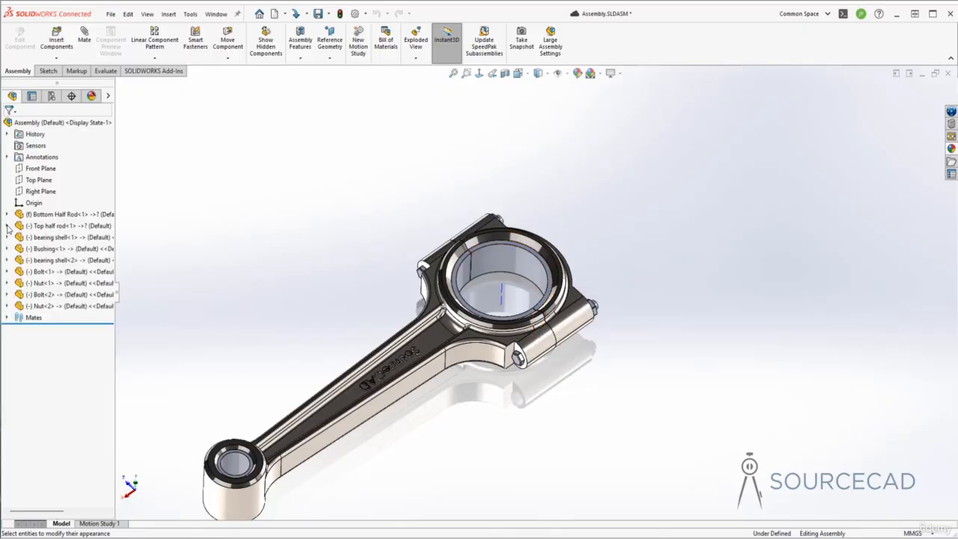
Open the first bearing shell for editing within the assembly, locking its file.
click(56, 238)
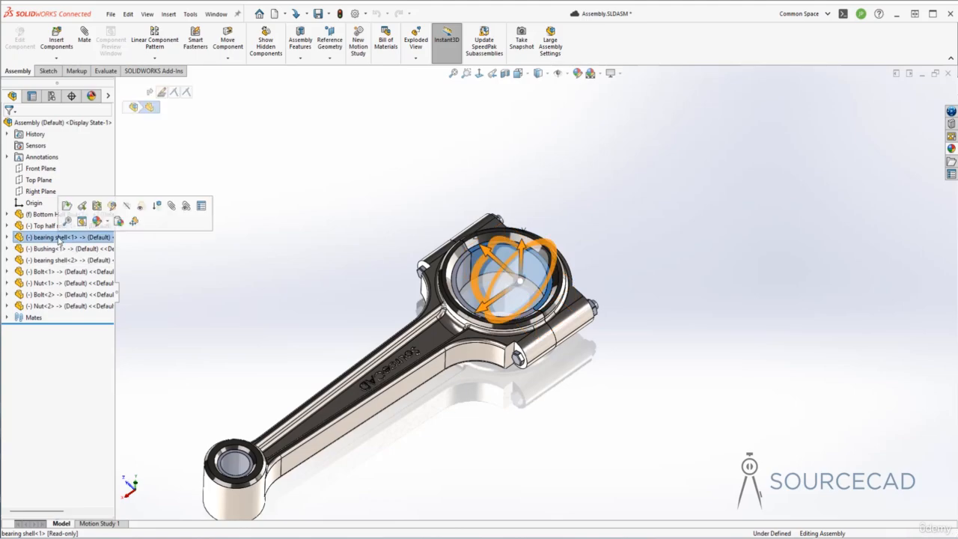
click(82, 205)
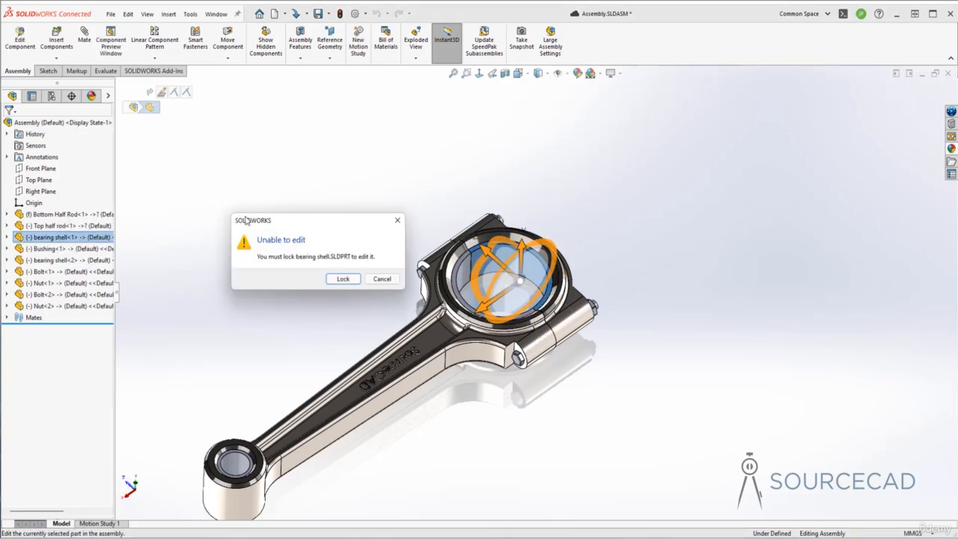
click(333, 278)
Apply the brushed bronze appearance to the bearing shell and return to editing the assembly.
click(952, 149)
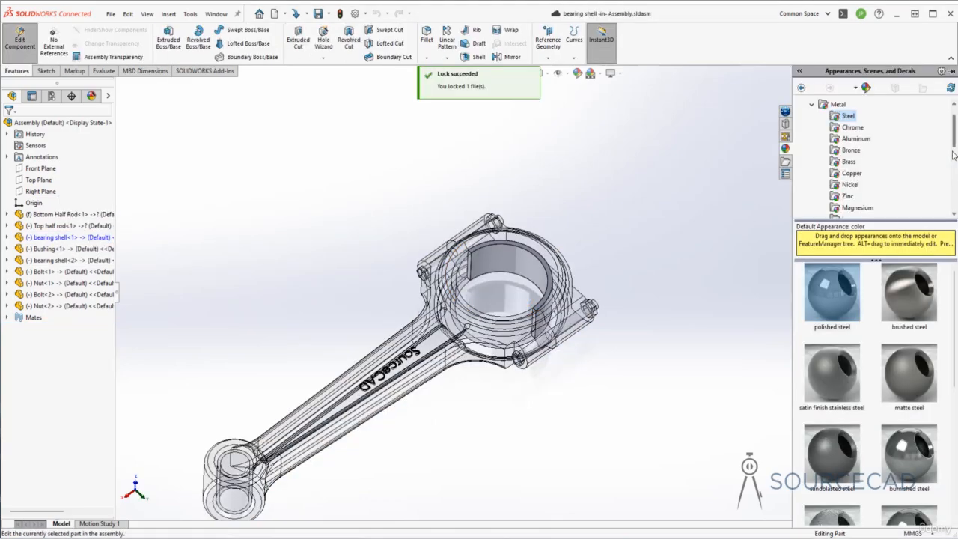
click(850, 152)
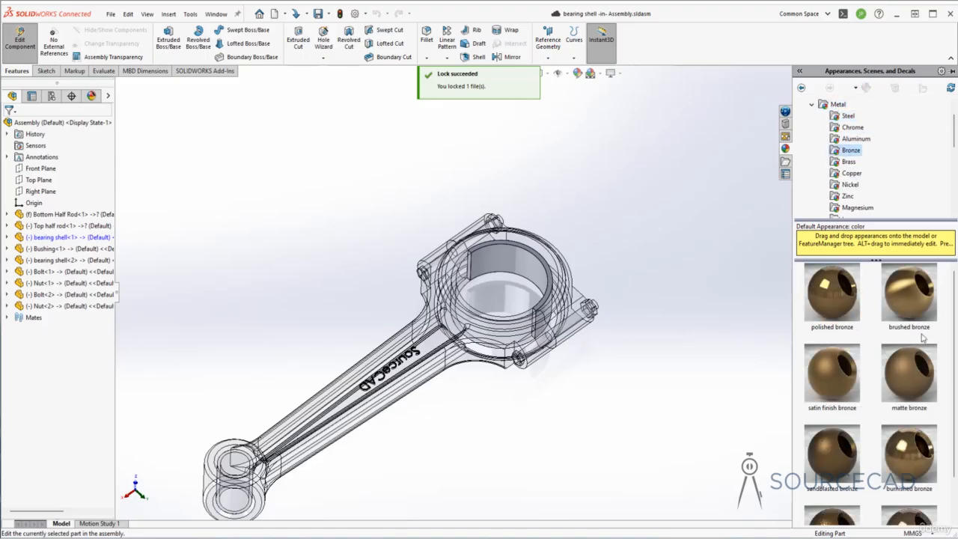
click(911, 292)
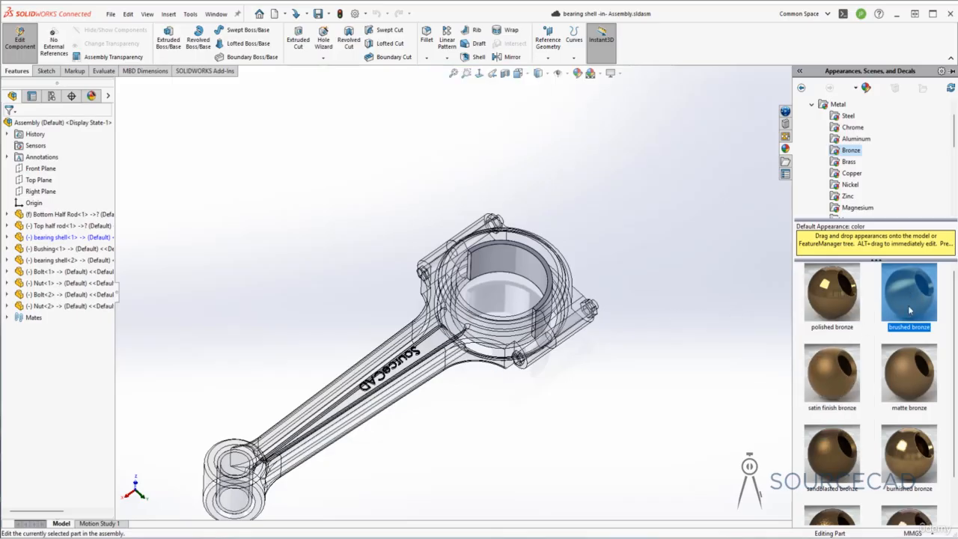
mouse_move(910, 310)
mouse_move(846, 290)
mouse_move(911, 300)
mouse_down()
mouse_move(411, 270)
mouse_move(510, 256)
mouse_up()
click(520, 253)
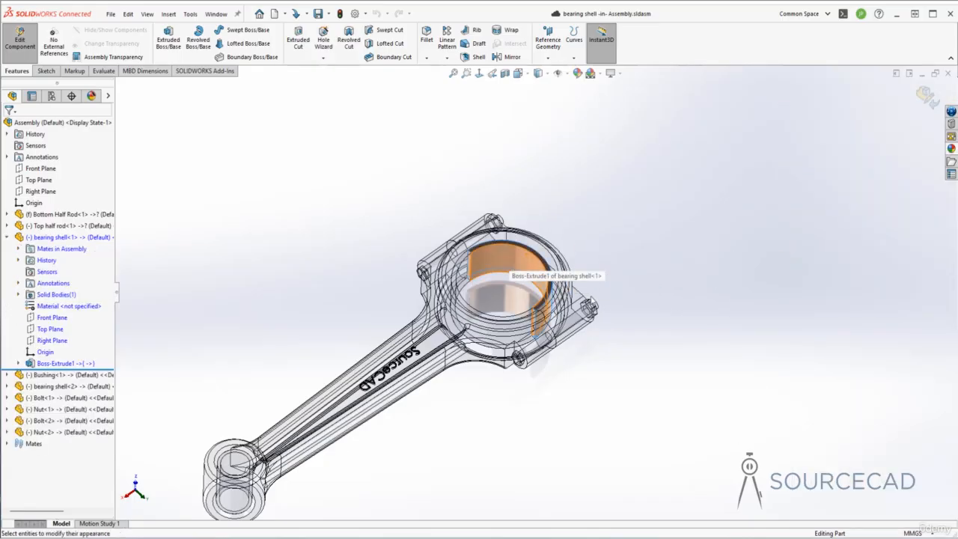
click(921, 101)
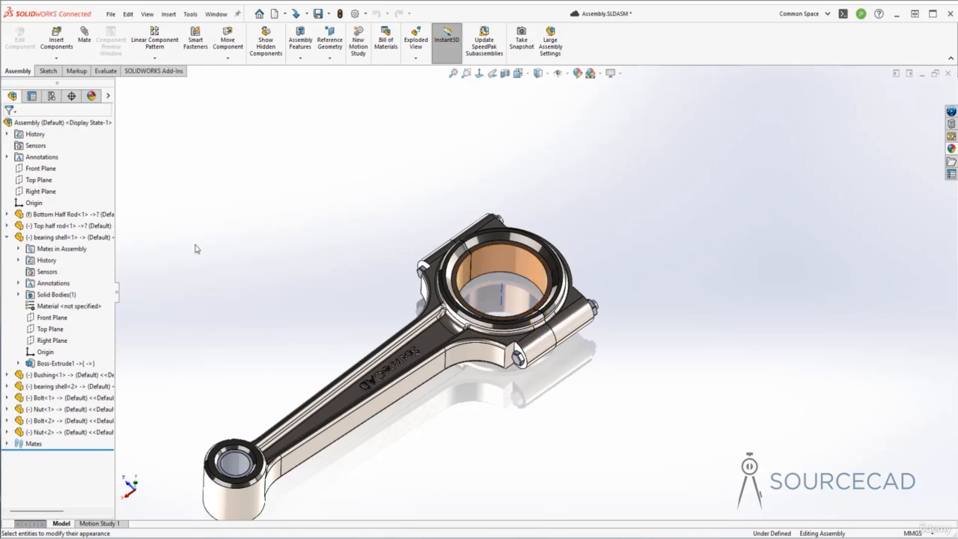
click(6, 238)
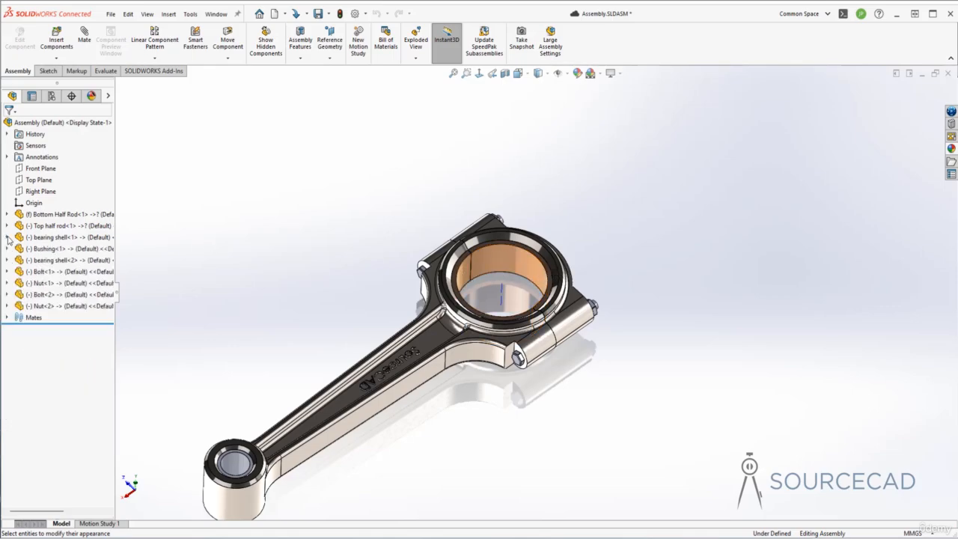
Open the Bushing for editing within the assembly, locking its file.
click(47, 249)
click(102, 217)
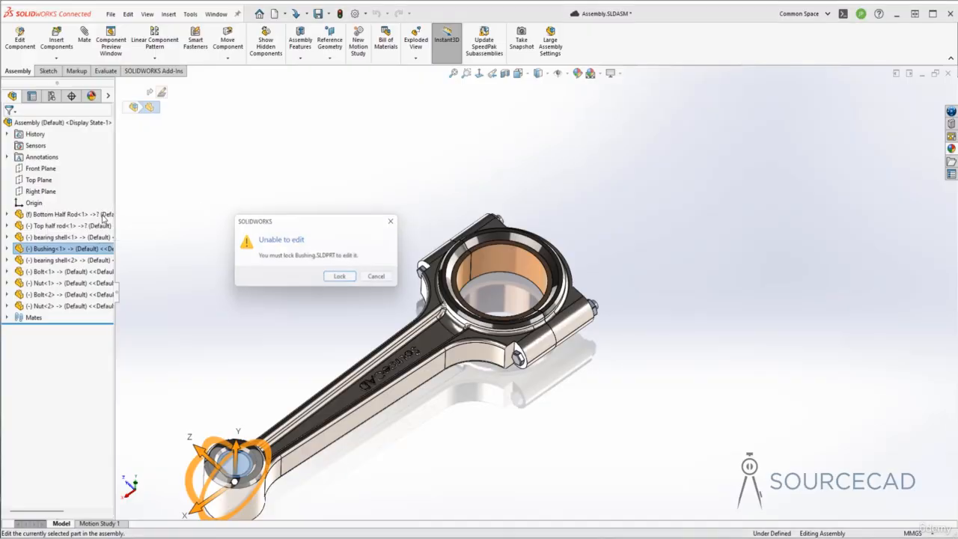
click(342, 280)
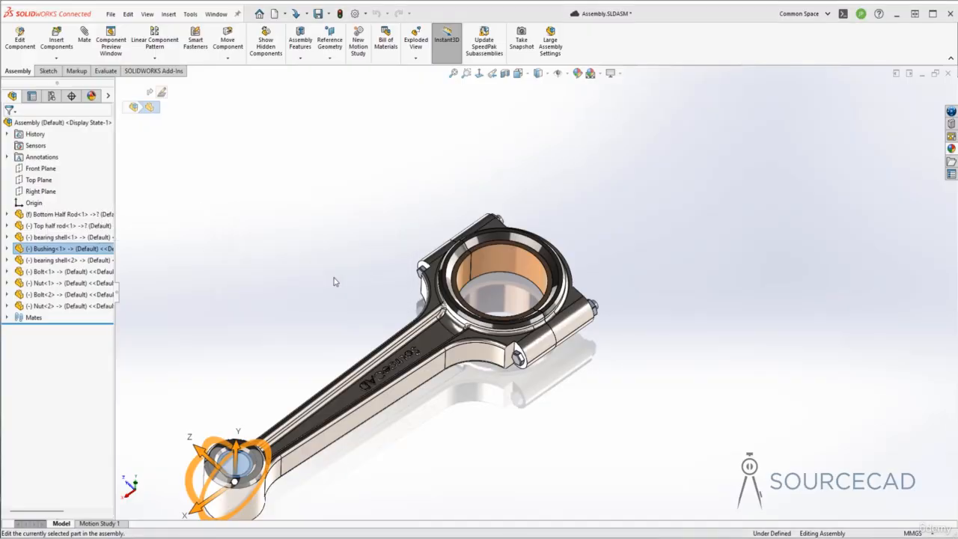
Apply the brushed bronze appearance to the Bushing's body and return to editing the assembly.
click(951, 148)
drag(911, 306, 238, 469)
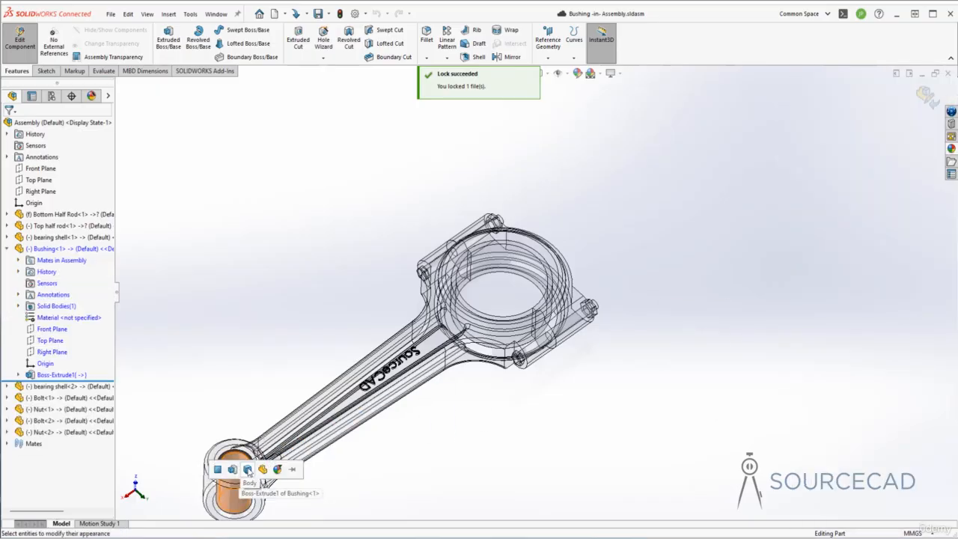
click(247, 470)
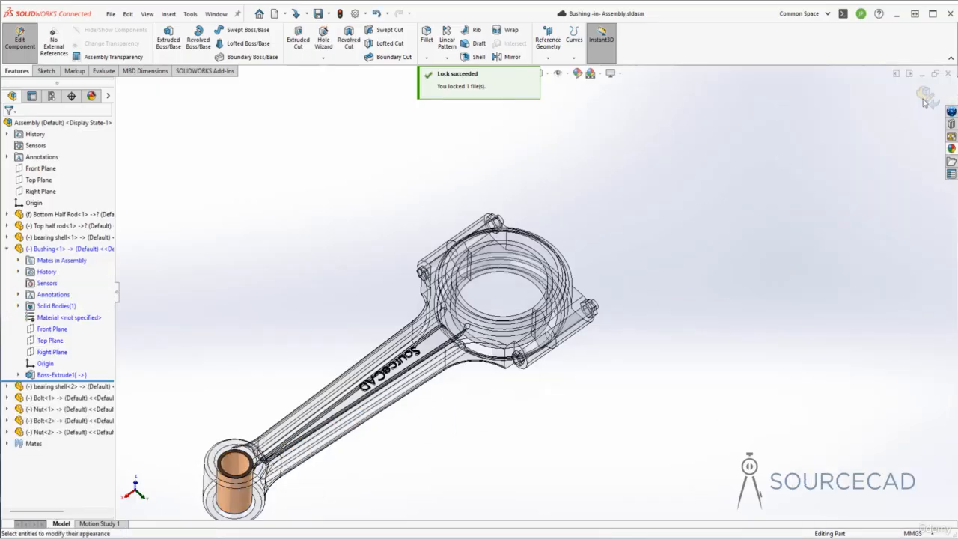
click(926, 102)
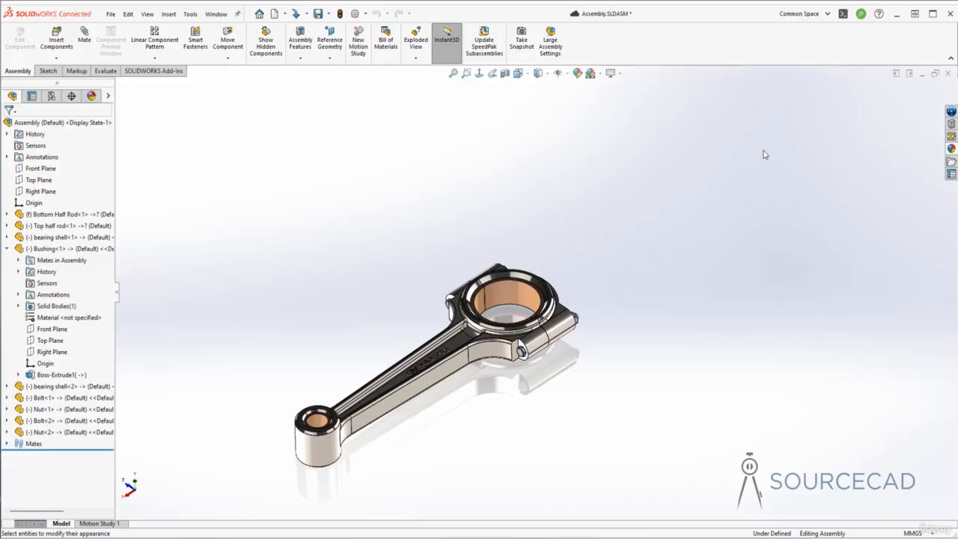
click(7, 249)
Open the first bolt for editing within the assembly, locking its file.
click(67, 271)
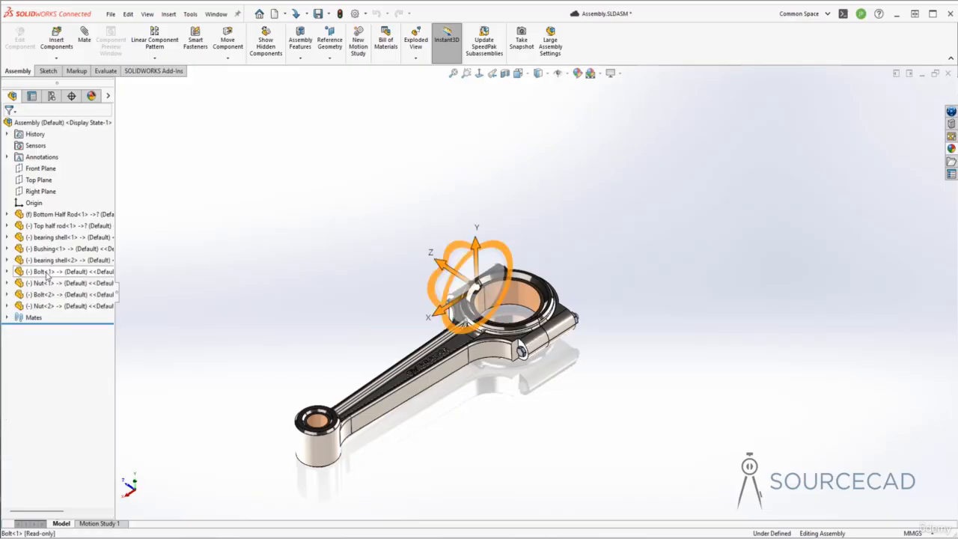
click(100, 241)
click(336, 277)
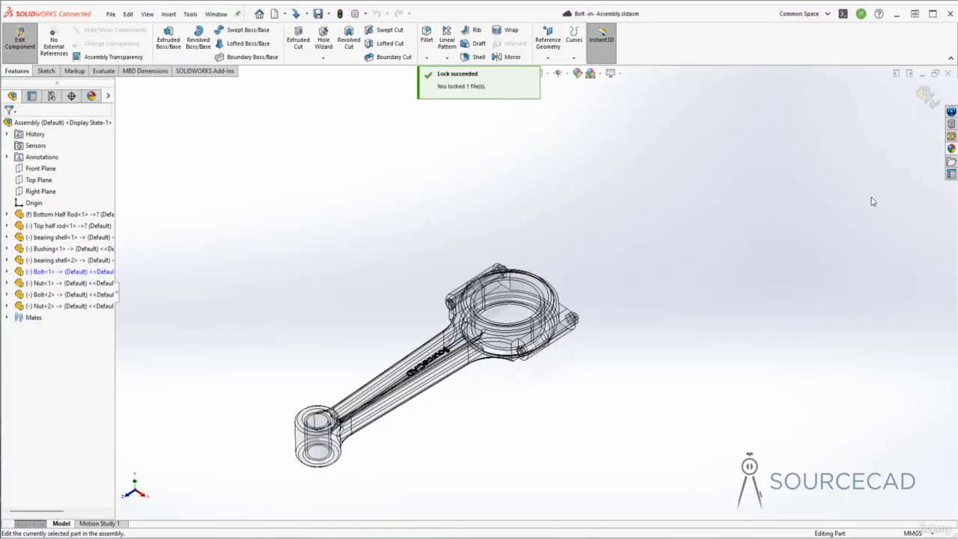
Apply the brushed aluminum appearance to the bolt's body and return to editing the assembly.
click(952, 149)
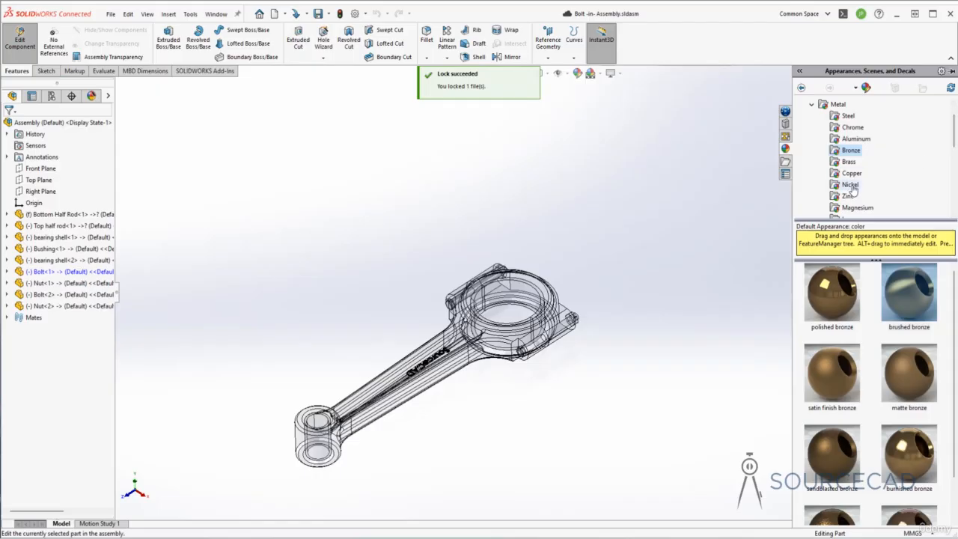
click(853, 140)
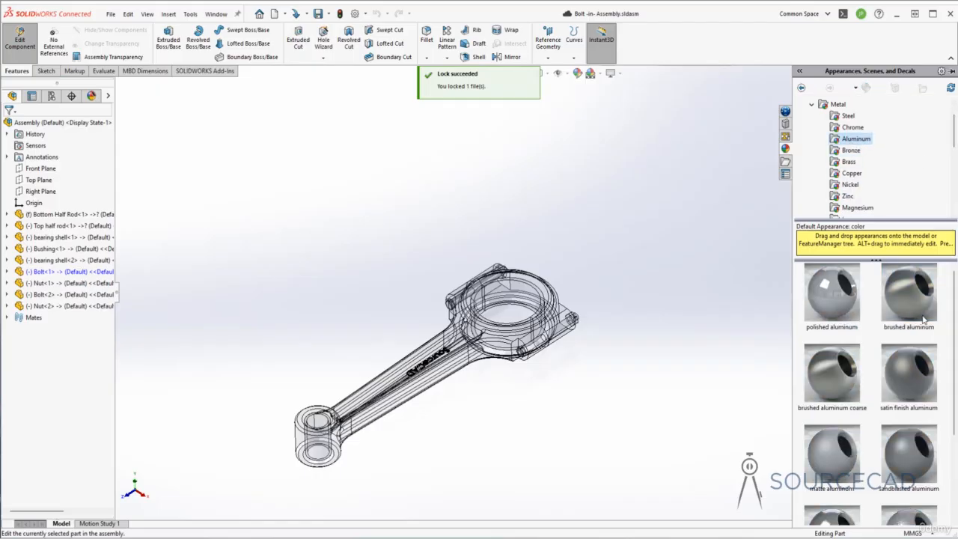
scroll(457, 285, down, 8)
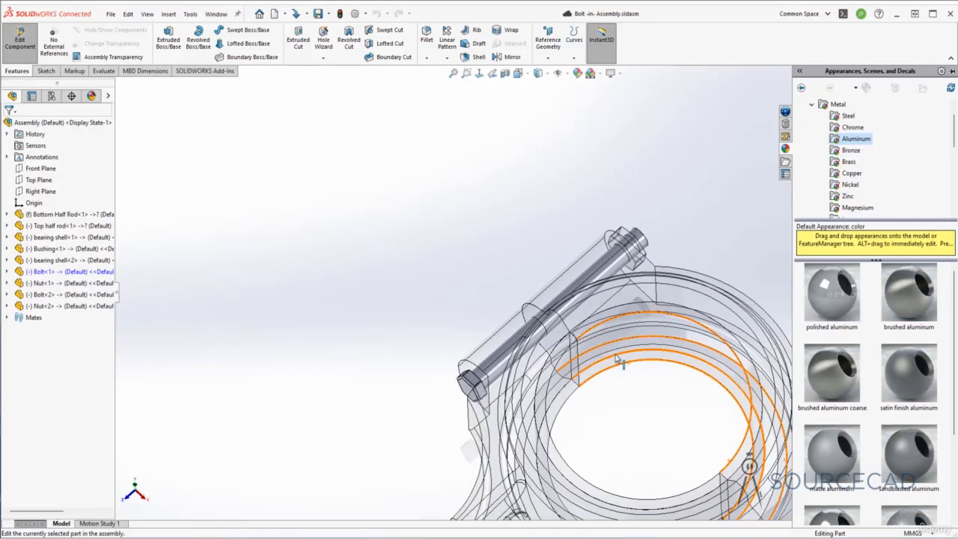
mouse_move(619, 361)
middle_down()
mouse_move(626, 321)
mouse_move(636, 322)
middle_up()
mouse_move(909, 293)
mouse_down()
mouse_move(644, 218)
mouse_move(663, 245)
mouse_move(734, 155)
mouse_up()
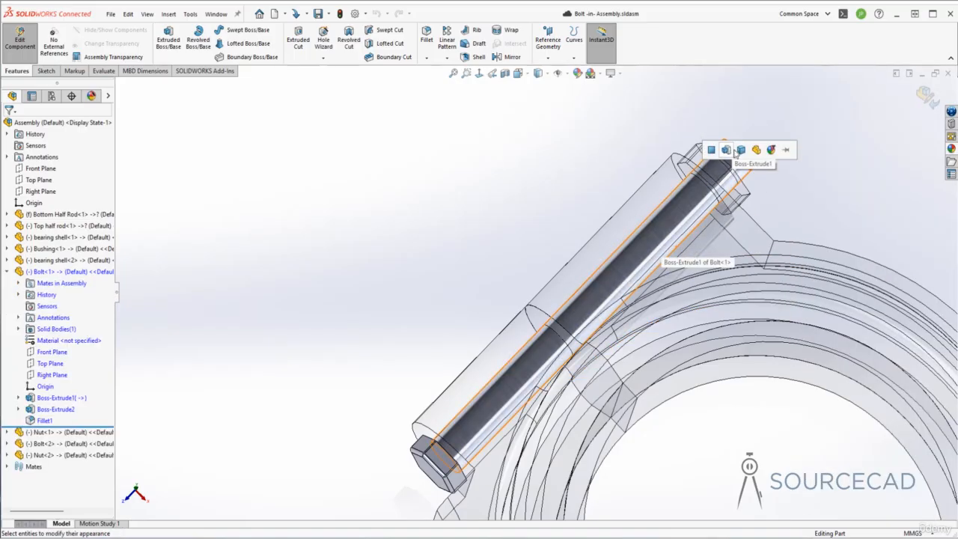
click(741, 150)
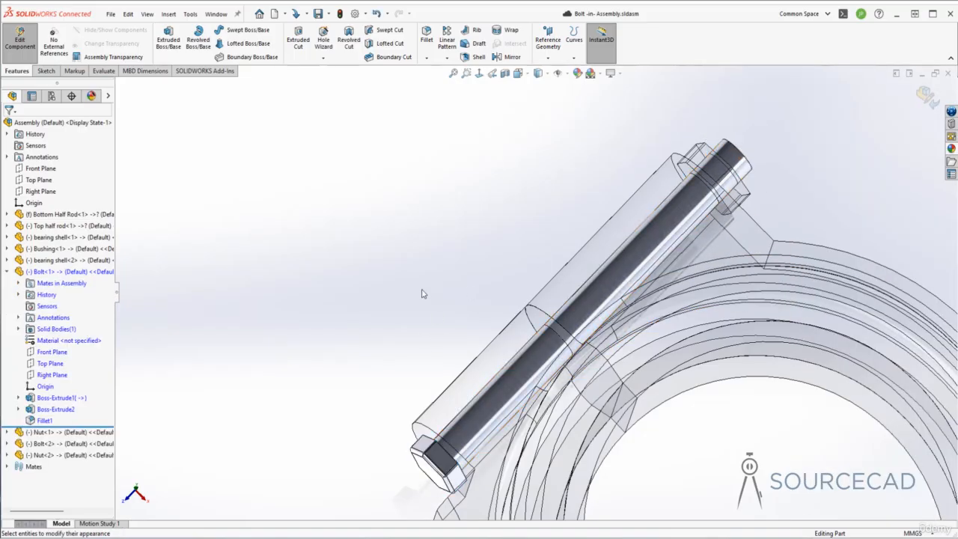
middle_drag(422, 294, 423, 293)
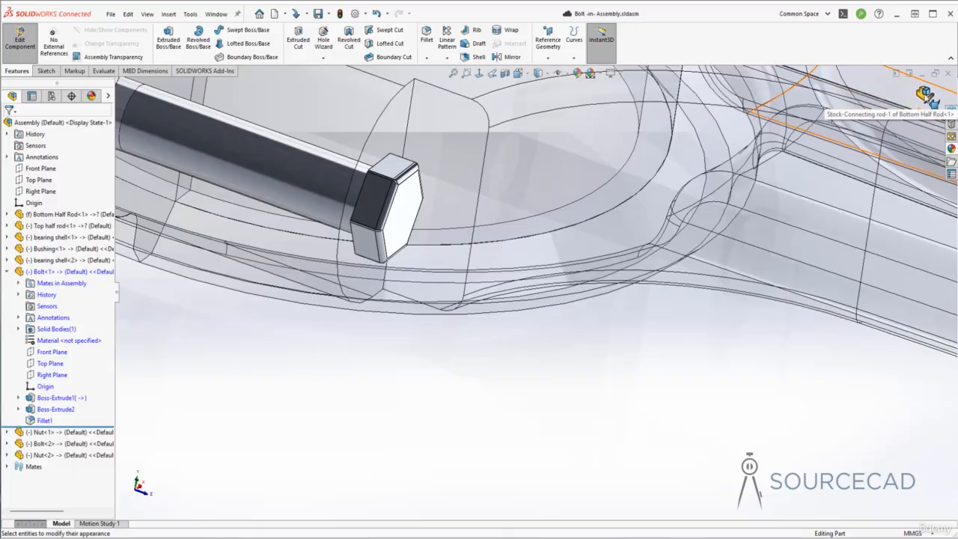
click(927, 95)
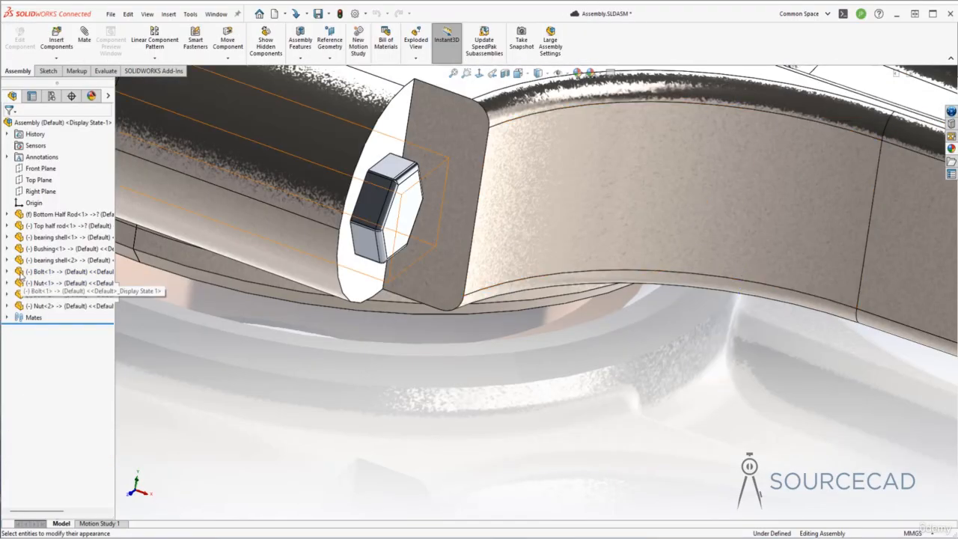
Open the first nut for editing within the assembly, locking its file.
click(47, 283)
click(113, 273)
click(343, 279)
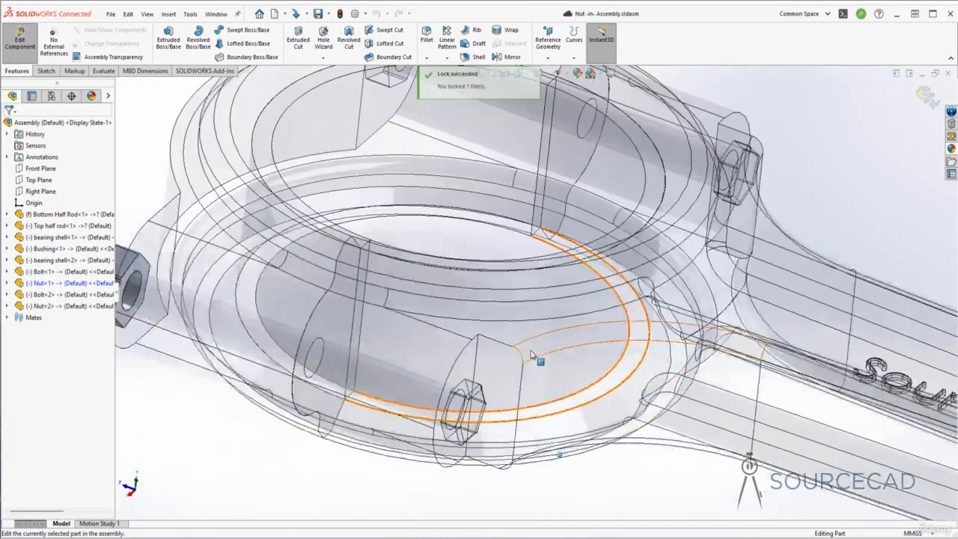
Apply the brushed aluminum appearance to the nut's body and return to editing the assembly.
scroll(531, 354, up, 3)
middle_drag(530, 354, 450, 390)
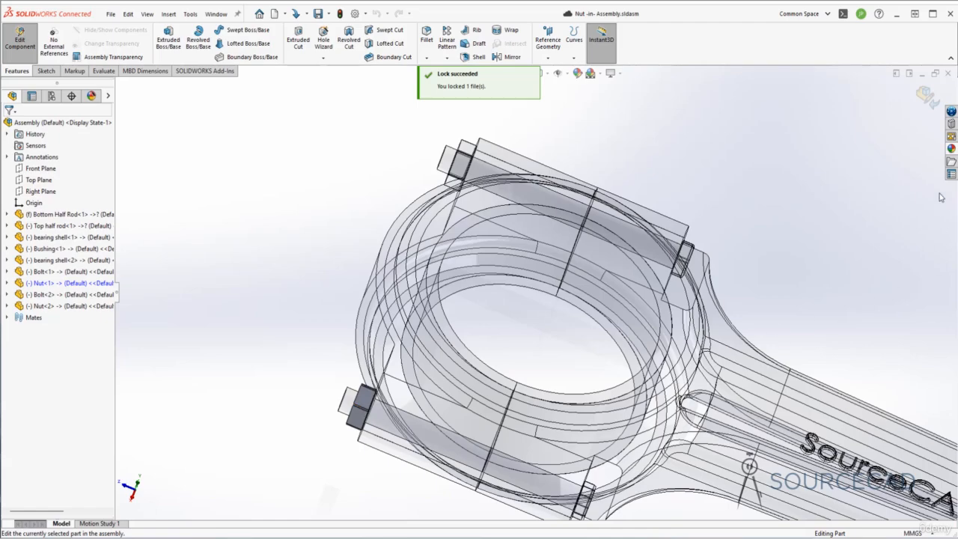
click(952, 148)
drag(910, 296, 360, 405)
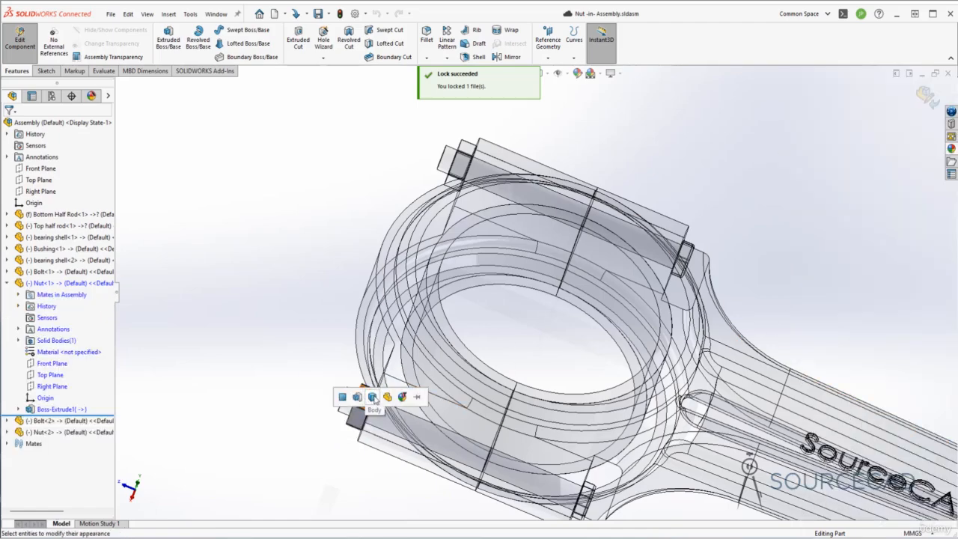
click(373, 397)
click(927, 90)
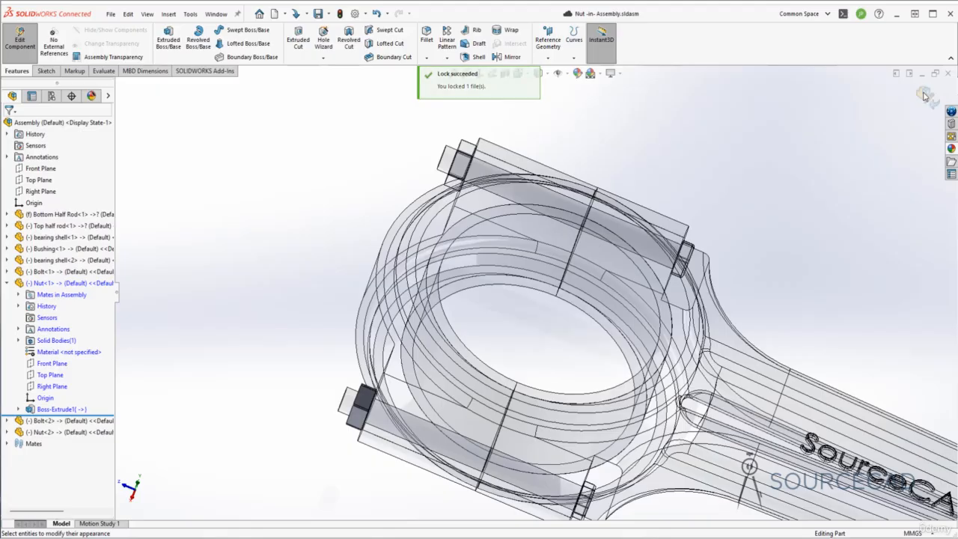
Collapse the nut's feature list and save the assembly with its new appearances.
scroll(737, 196, up, 6)
middle_drag(737, 196, 635, 296)
scroll(629, 257, down, 5)
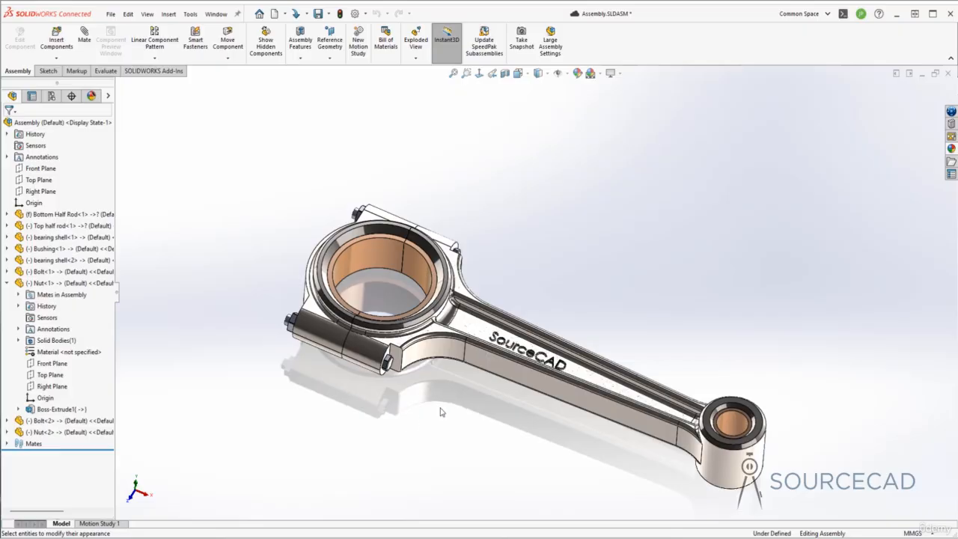
click(8, 283)
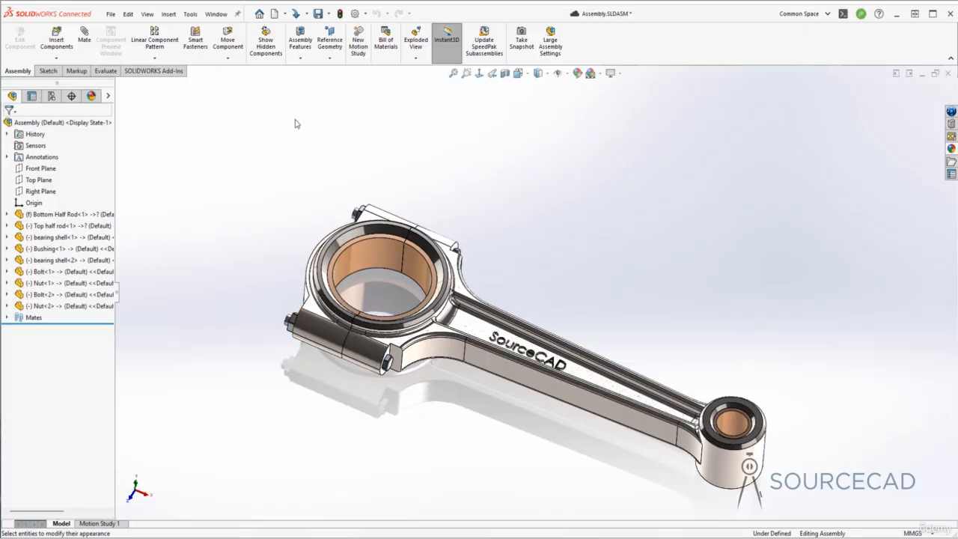
click(318, 14)
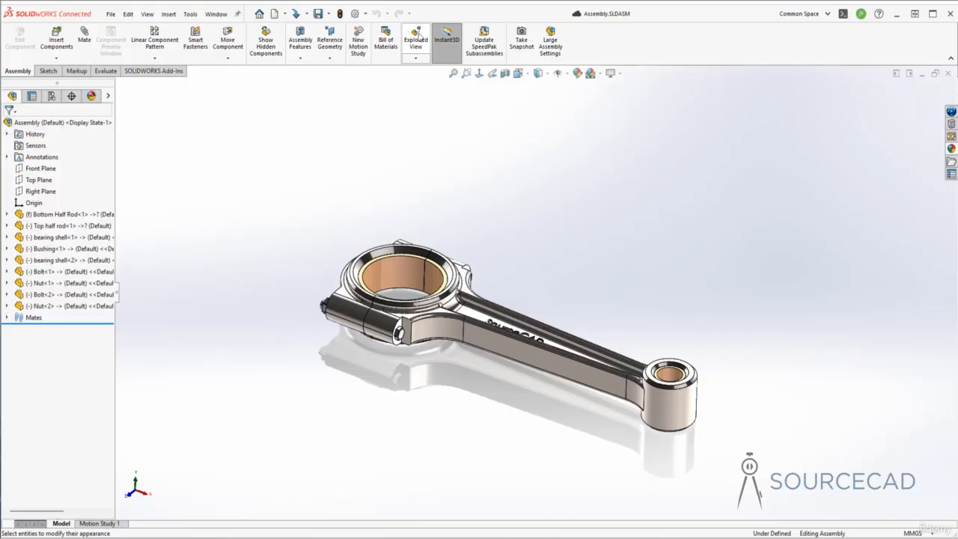
Start an exploded view with a regular step that moves both nuts about 127.9 mm along X, away from the rod.
click(418, 38)
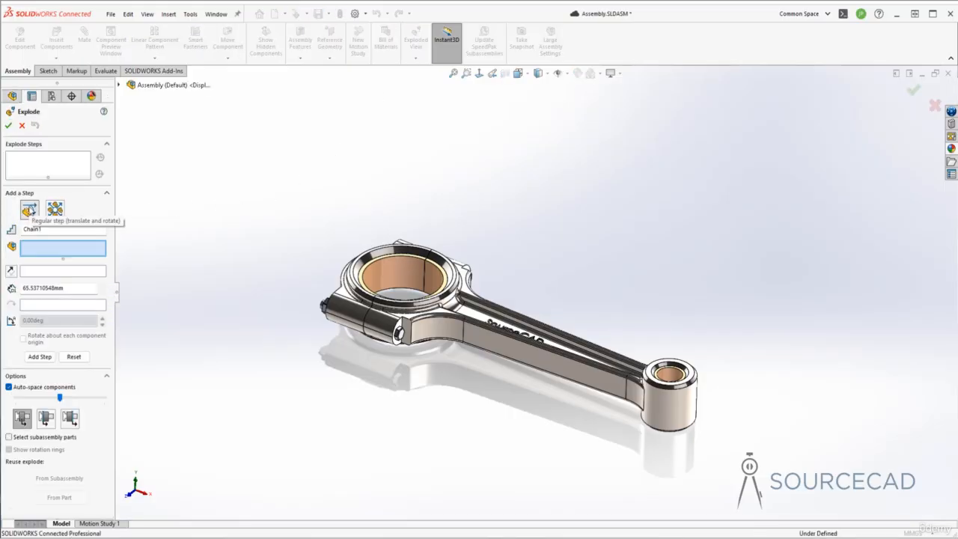
click(28, 209)
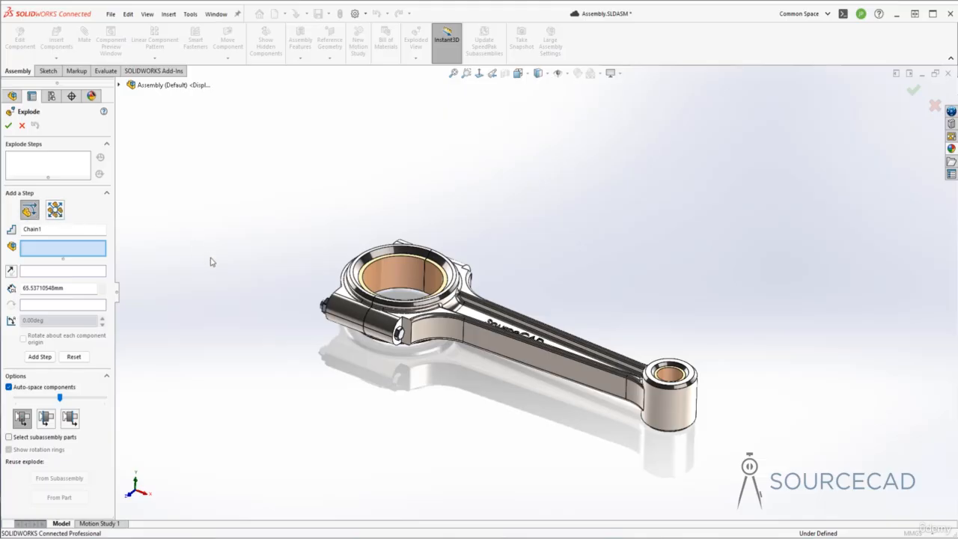
click(353, 308)
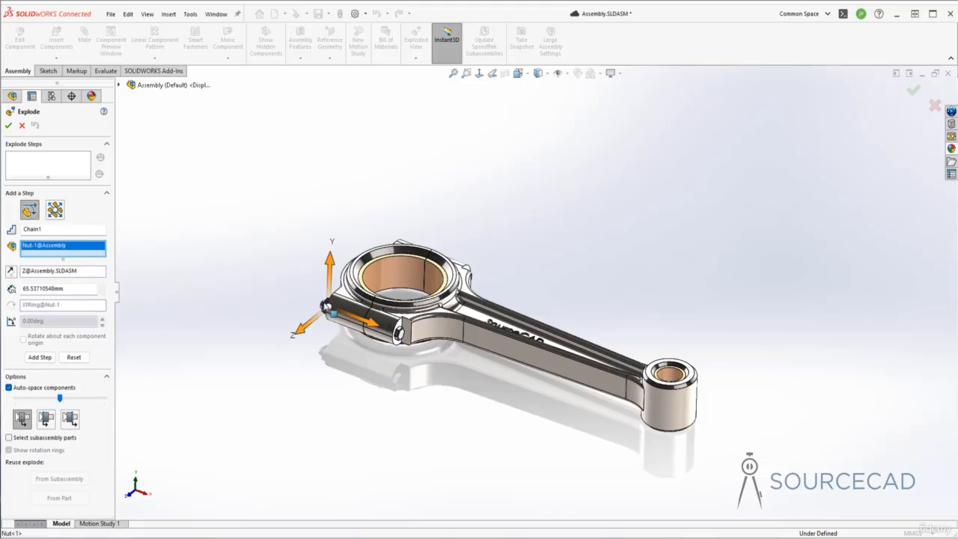
middle_drag(398, 262, 398, 260)
scroll(397, 260, down, 1)
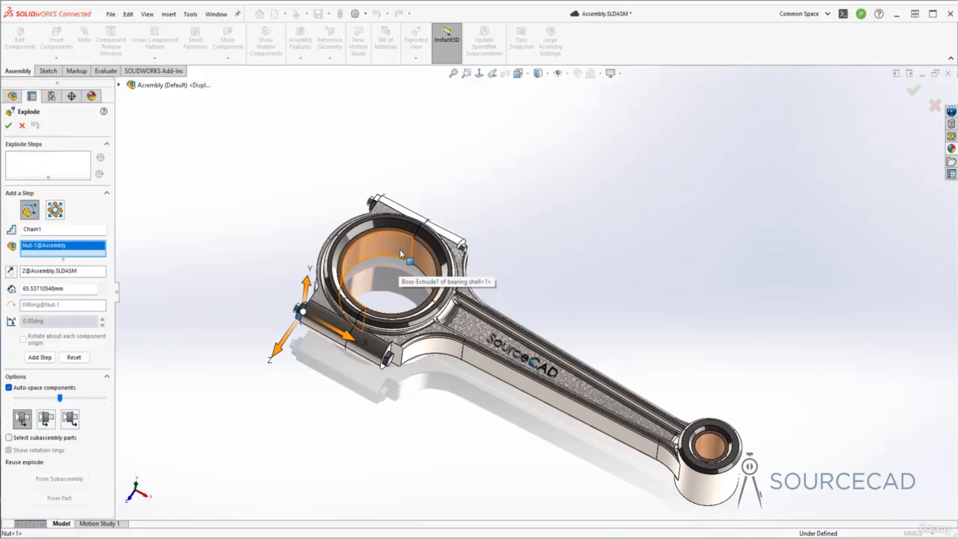
click(379, 203)
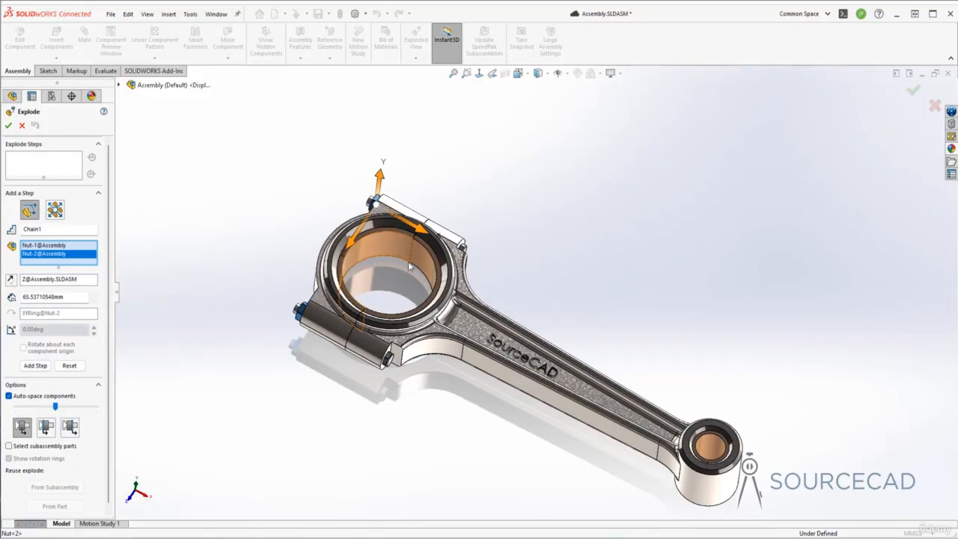
drag(427, 236, 226, 156)
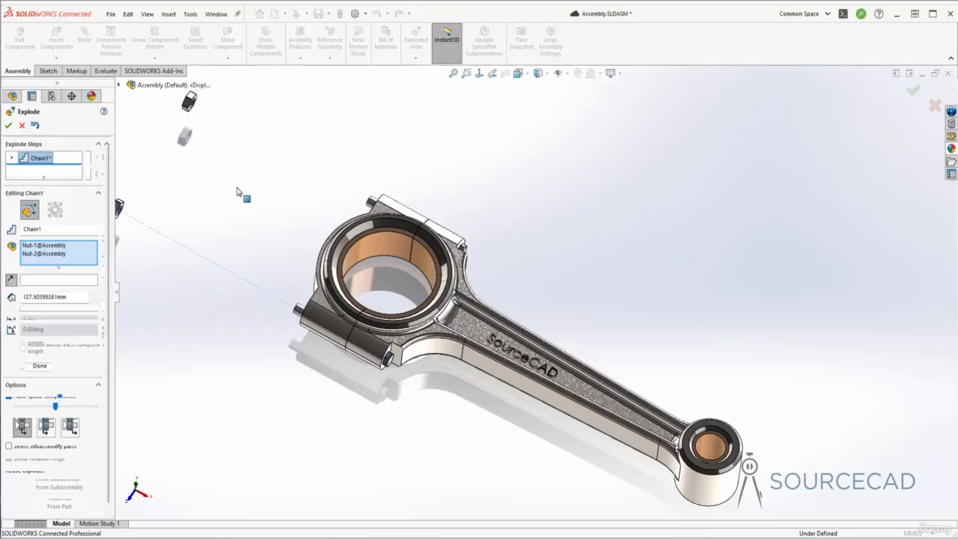
click(35, 376)
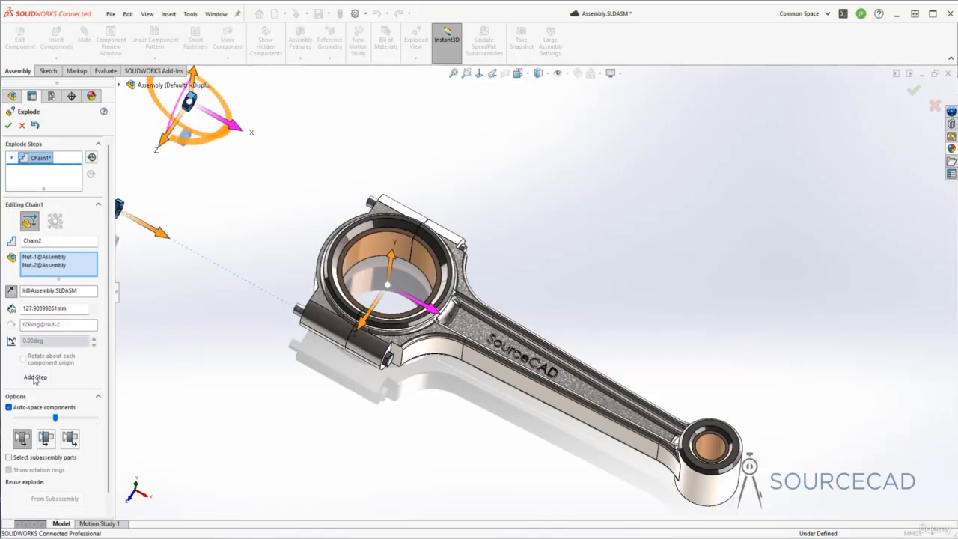
Add an explode step moving the Top half rod about 104.9 mm along X toward the nuts.
click(318, 324)
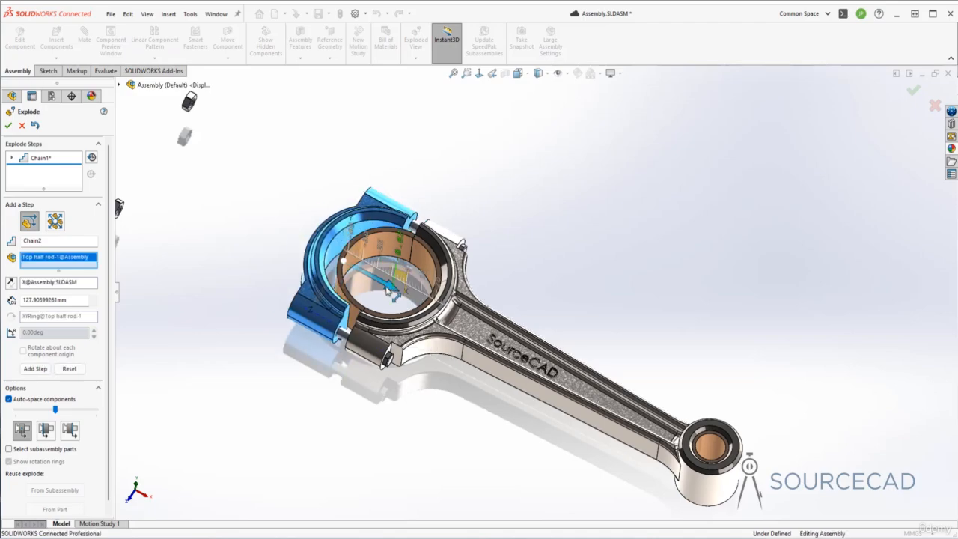
drag(388, 292, 248, 210)
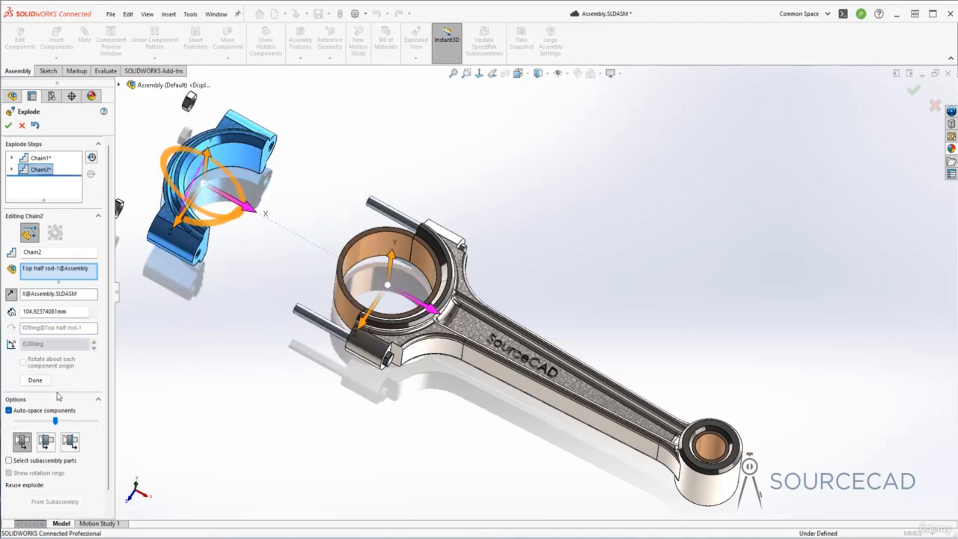
click(35, 380)
Add an explode step moving the first bearing shell about 64.8 mm along X toward the Top half rod.
click(367, 256)
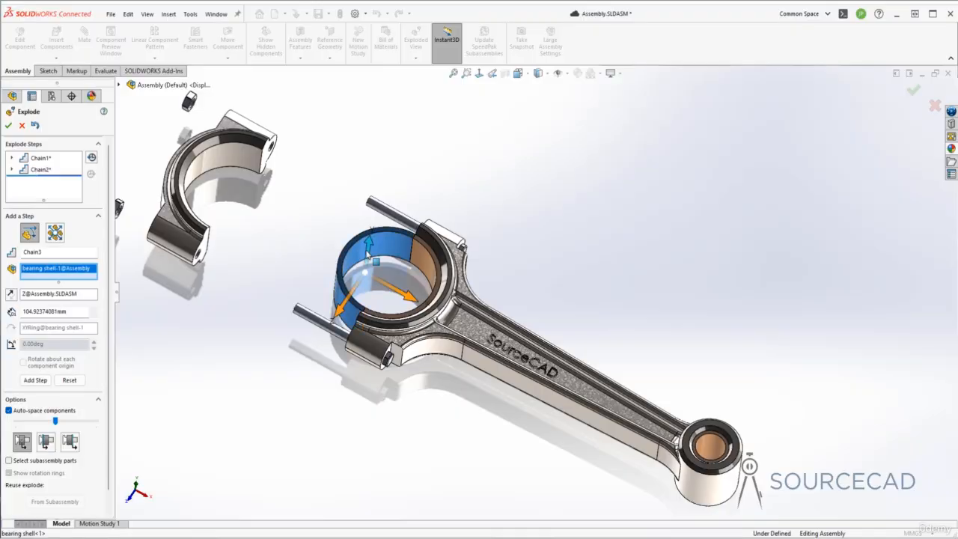
drag(410, 297, 315, 259)
click(35, 392)
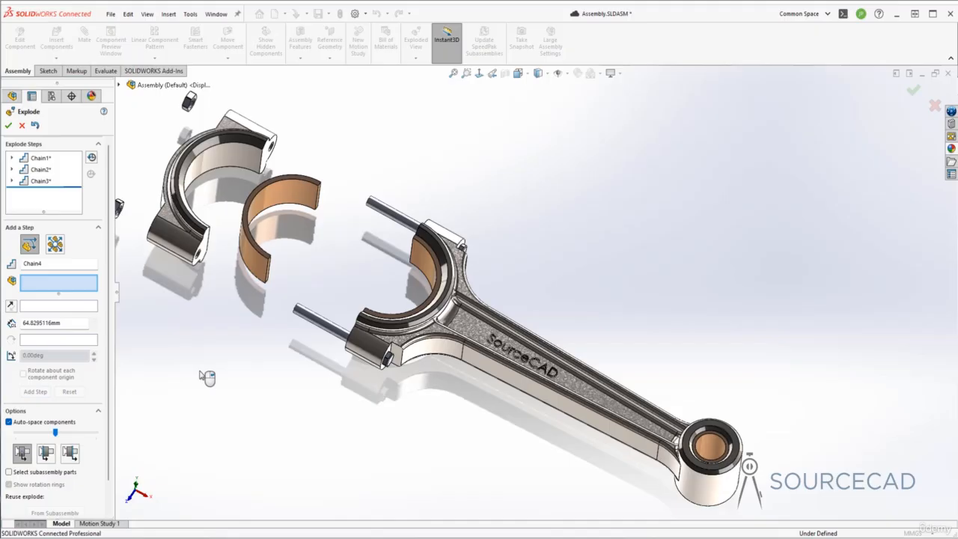
Add an explode step moving both bolts about 253.7 mm along X, past the rod's small end.
click(310, 320)
click(388, 215)
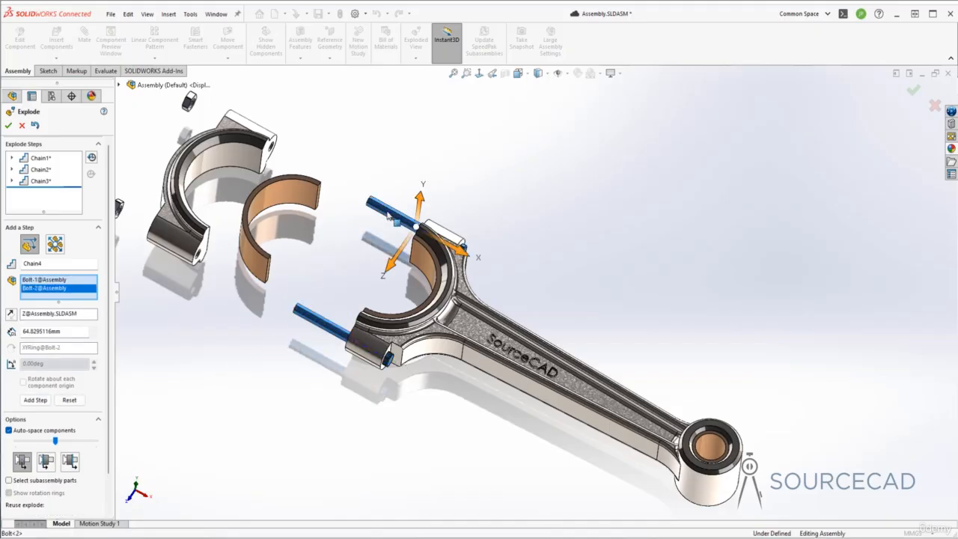
drag(469, 257, 841, 468)
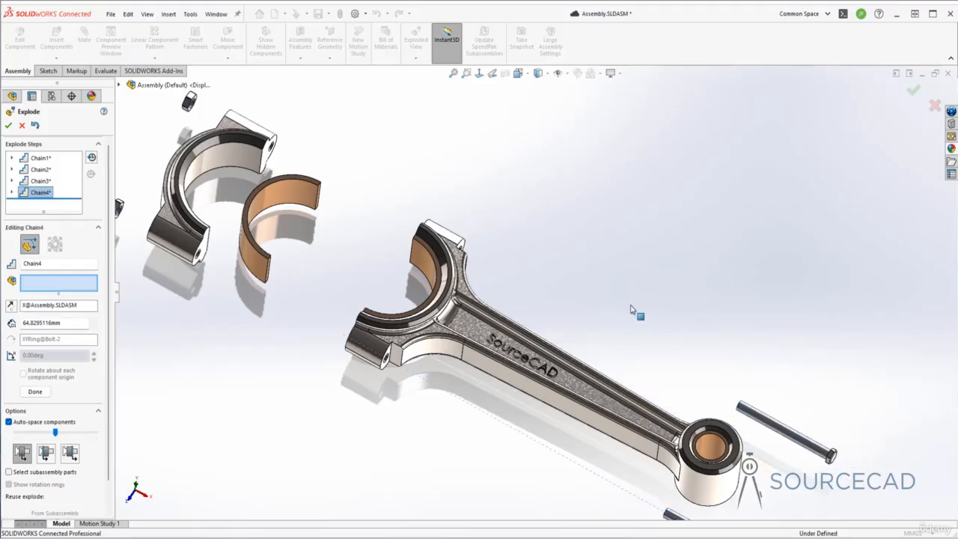
click(35, 411)
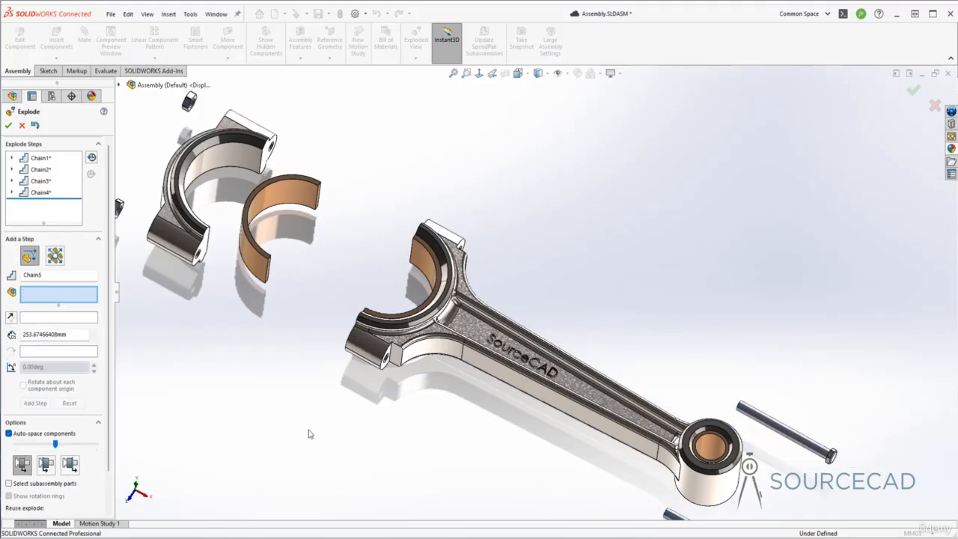
Add an explode step moving the Bushing about 121.5 mm upward along Y, out of the rod's small end.
key(f)
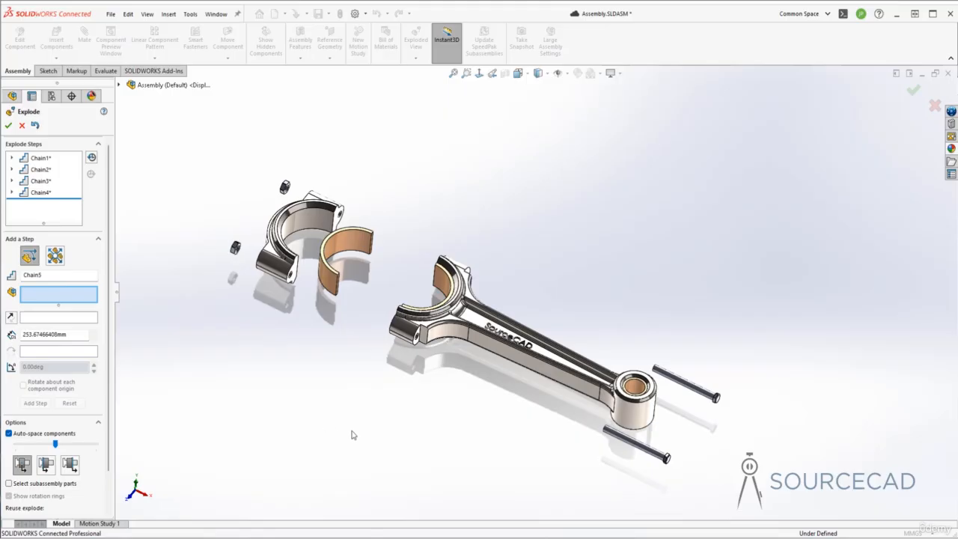
click(635, 387)
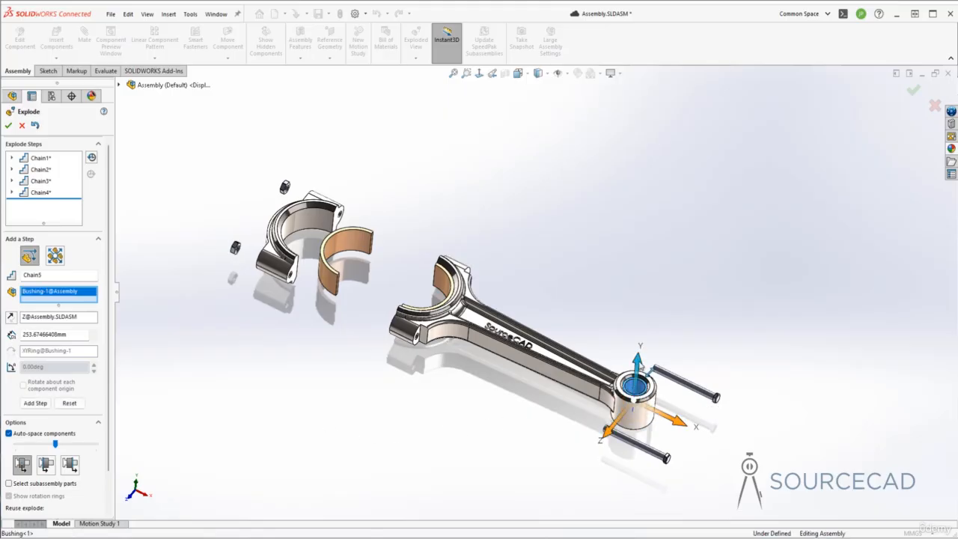
drag(639, 363, 647, 274)
click(35, 403)
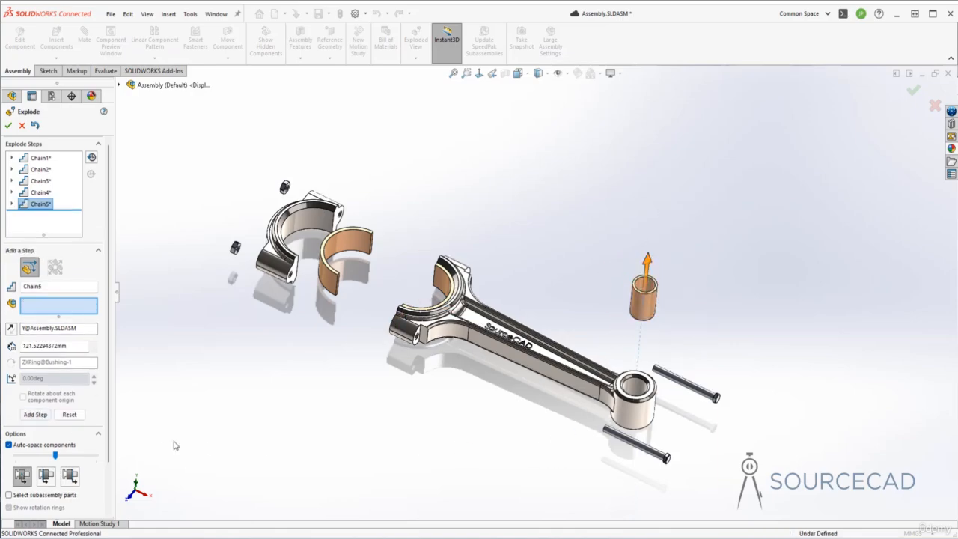
Add an explode step moving the Bottom Half Rod about 108.2 mm along X, away from its bearing shell, and finish the exploded view.
click(486, 392)
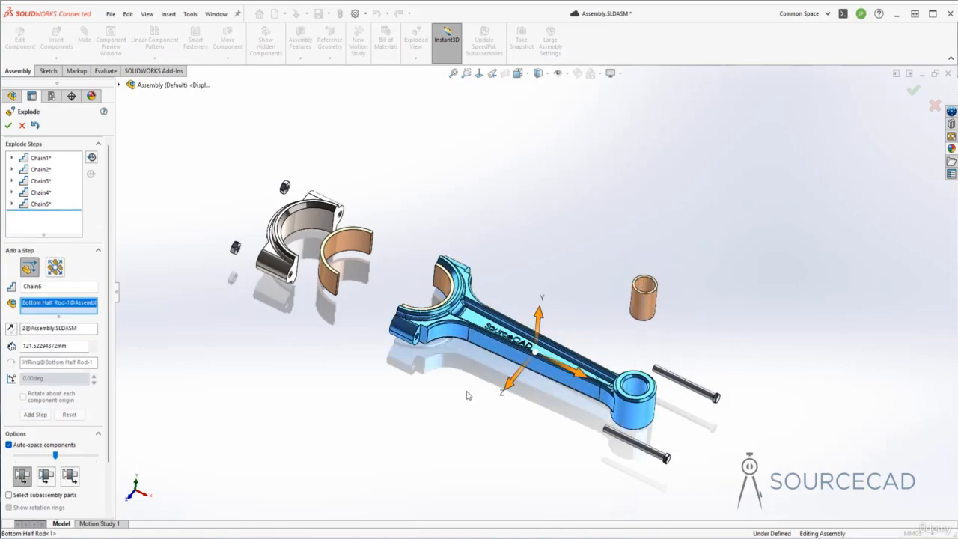
drag(573, 378, 686, 418)
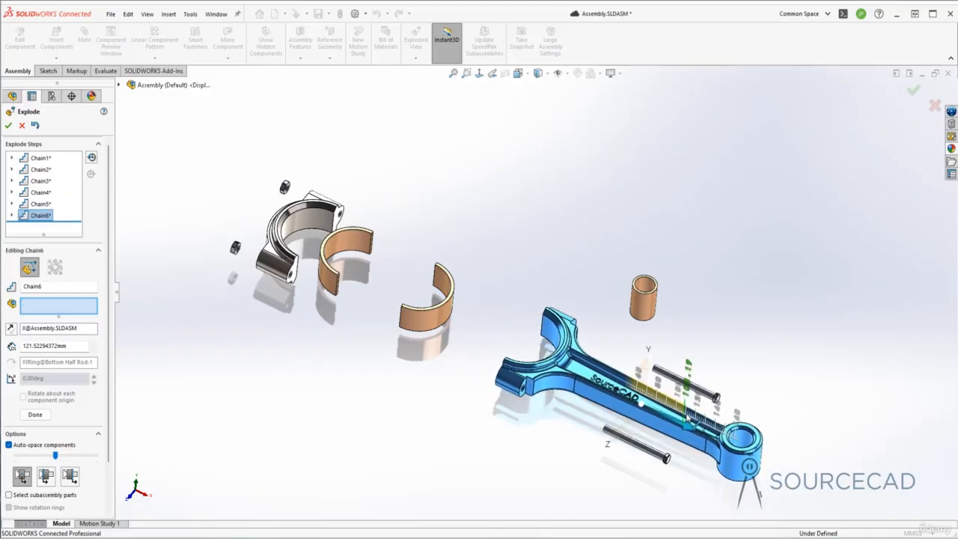
click(36, 426)
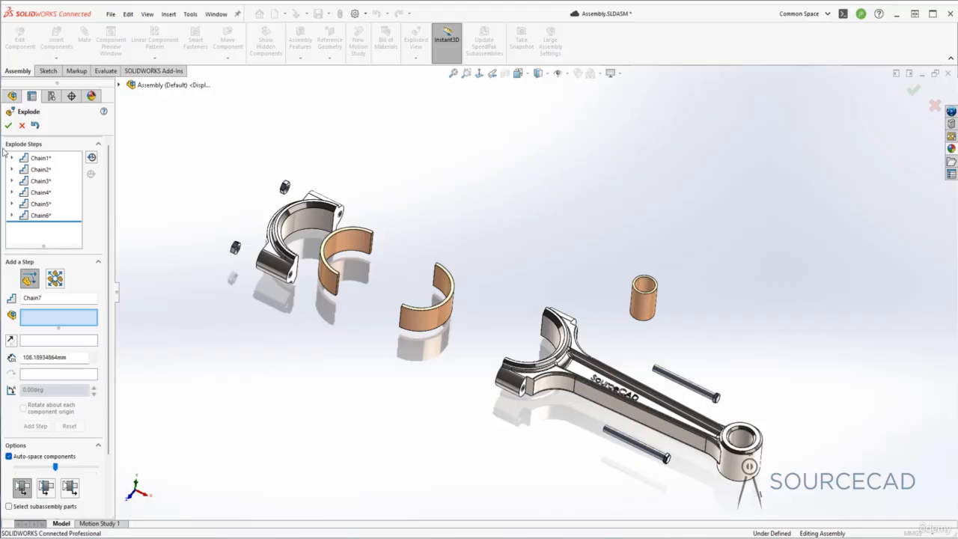
click(8, 125)
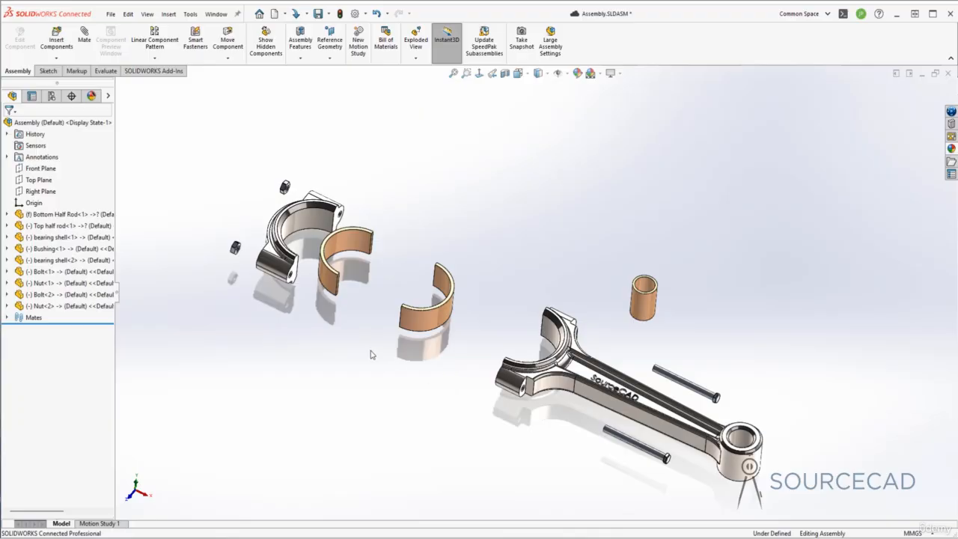
Play the animated collapse of the exploded view stored under the assembly's Default configuration.
right_click(56, 124)
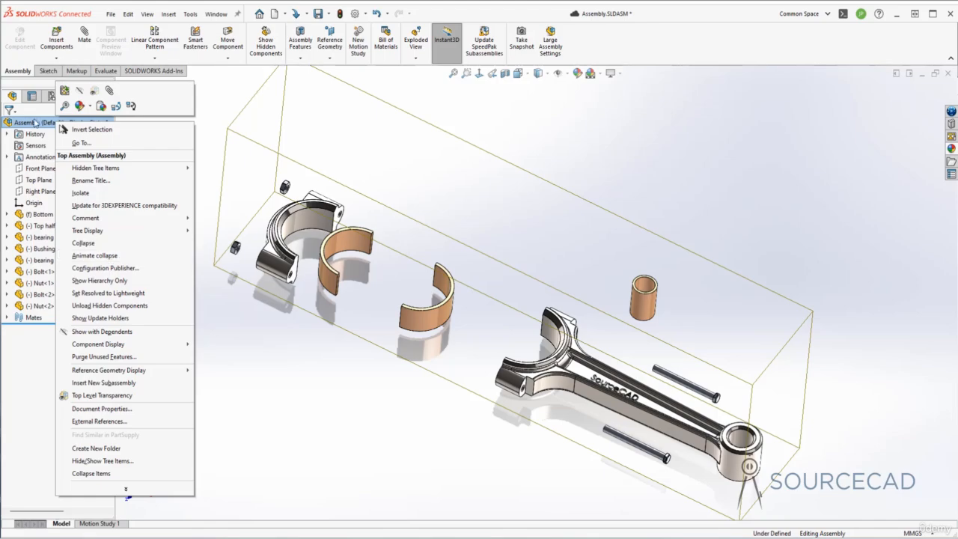
click(51, 98)
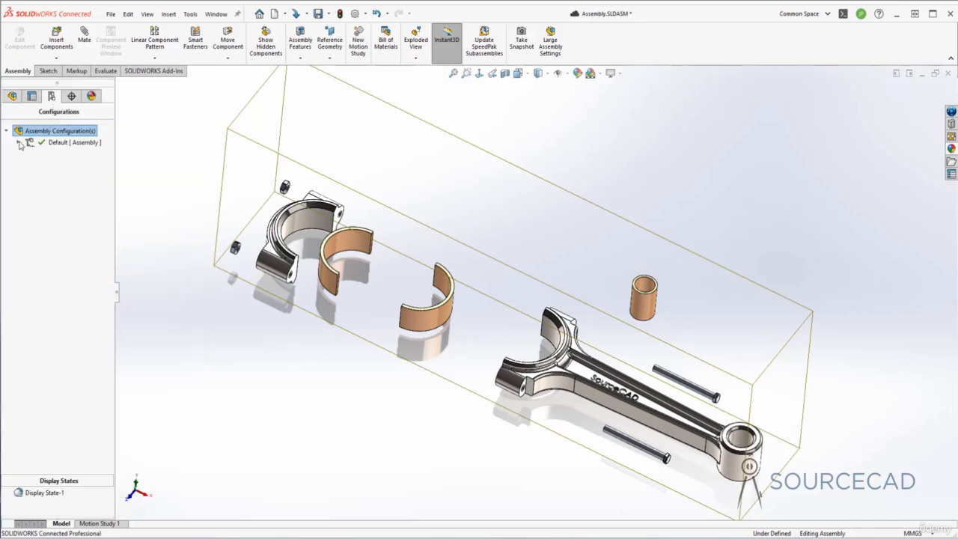
click(19, 143)
click(65, 154)
right_click(66, 155)
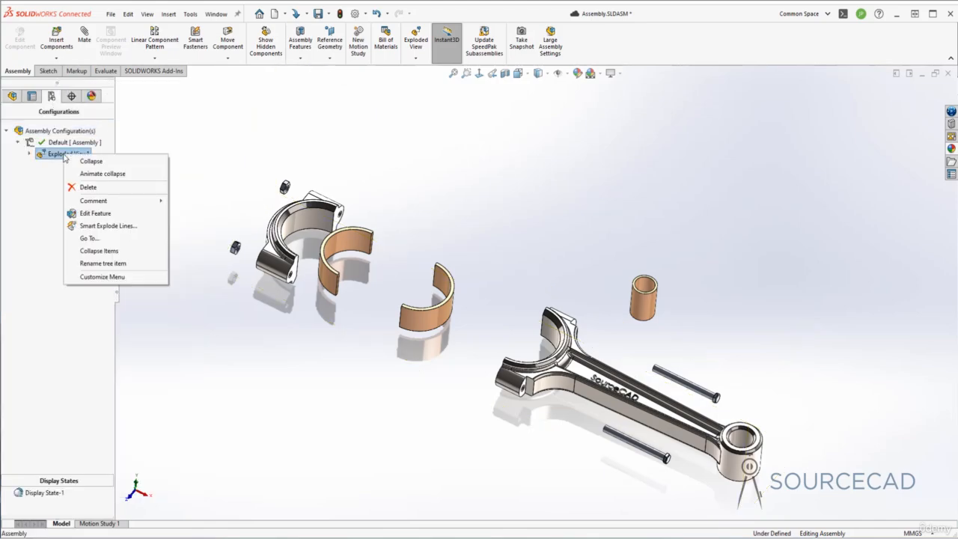
click(134, 174)
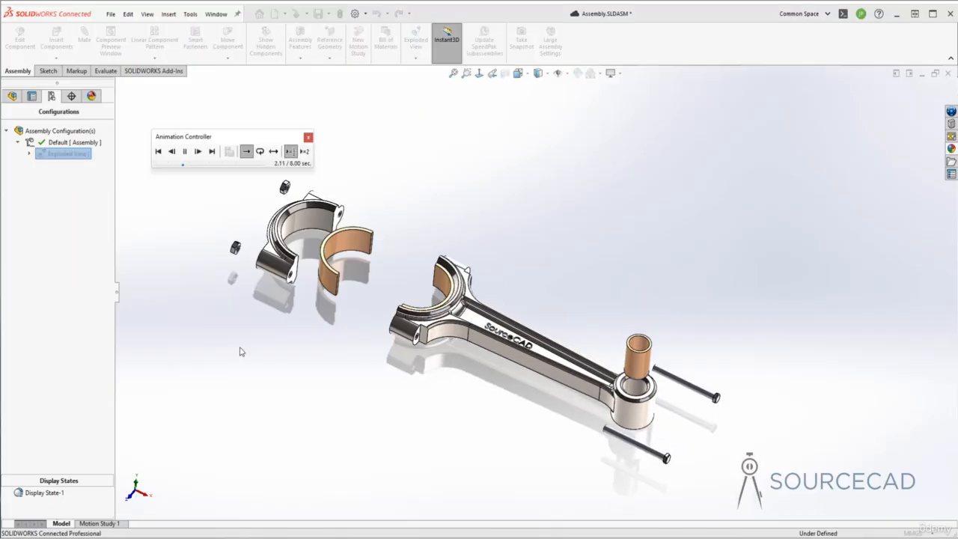